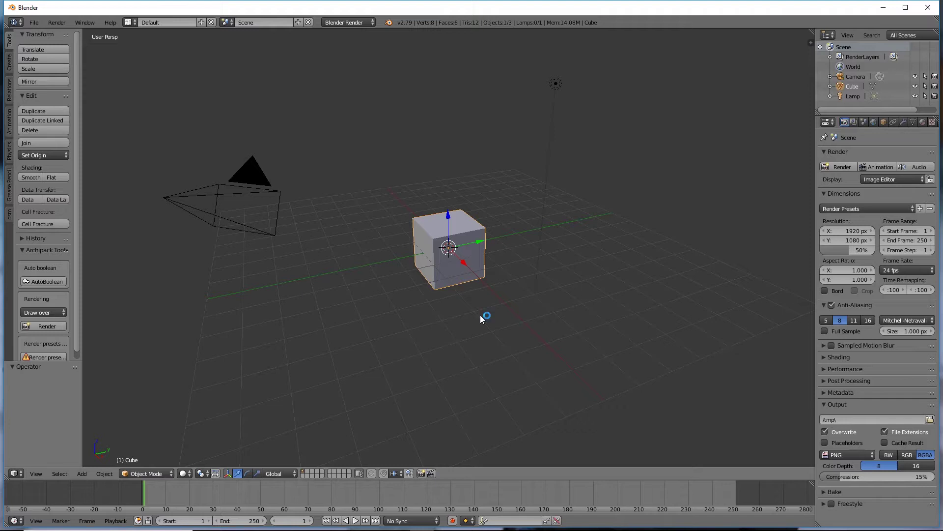
# Scale the cube to 0.497 in X and Y while keeping its height.
pyautogui.moveTo(480, 314); pyautogui.dragTo(620, 353, button='middle')
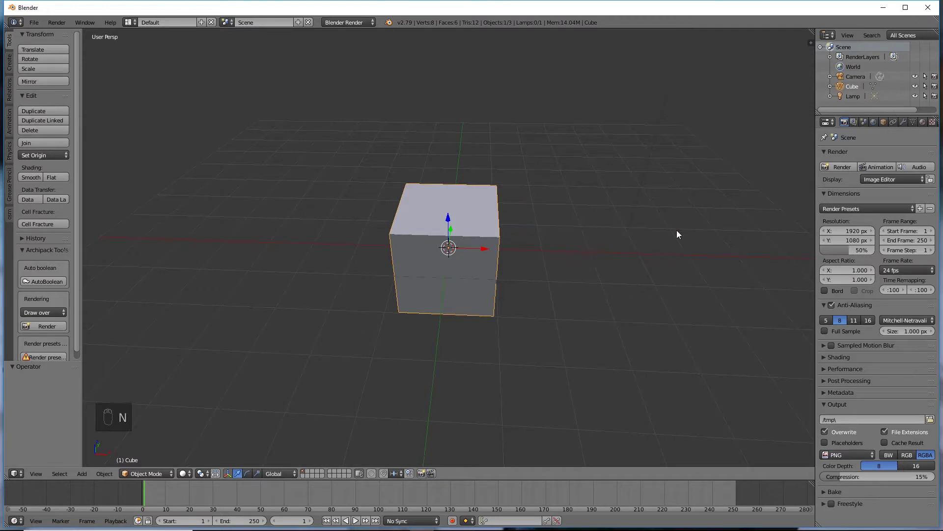
pyautogui.press('s')
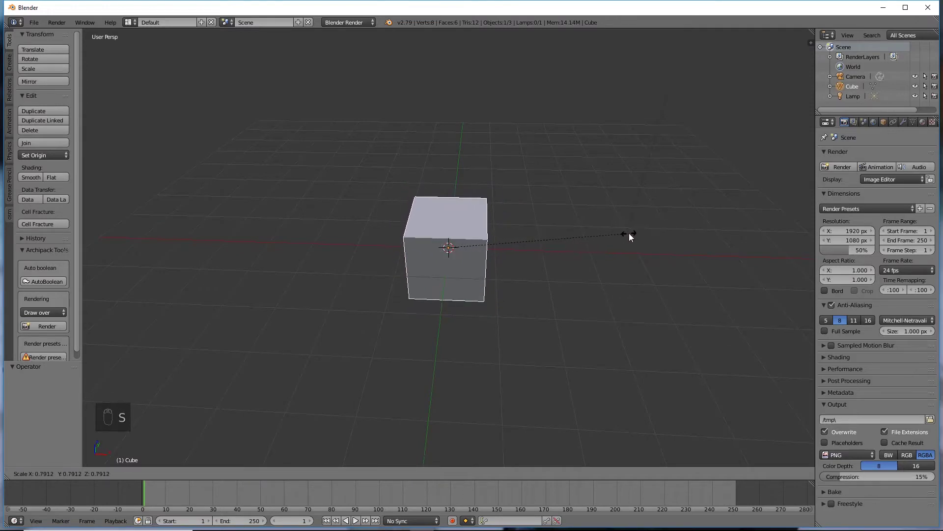
pyautogui.hotkey('shift', 'z')
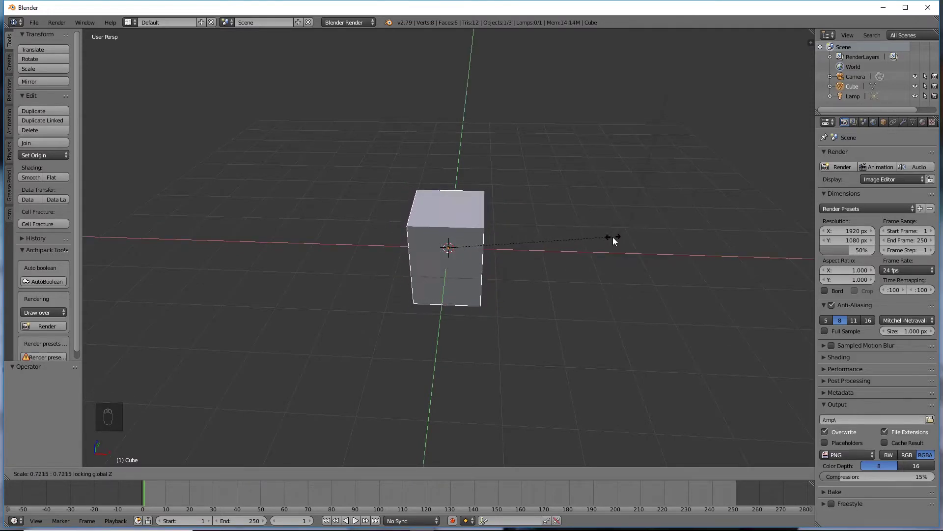
pyautogui.click(562, 241)
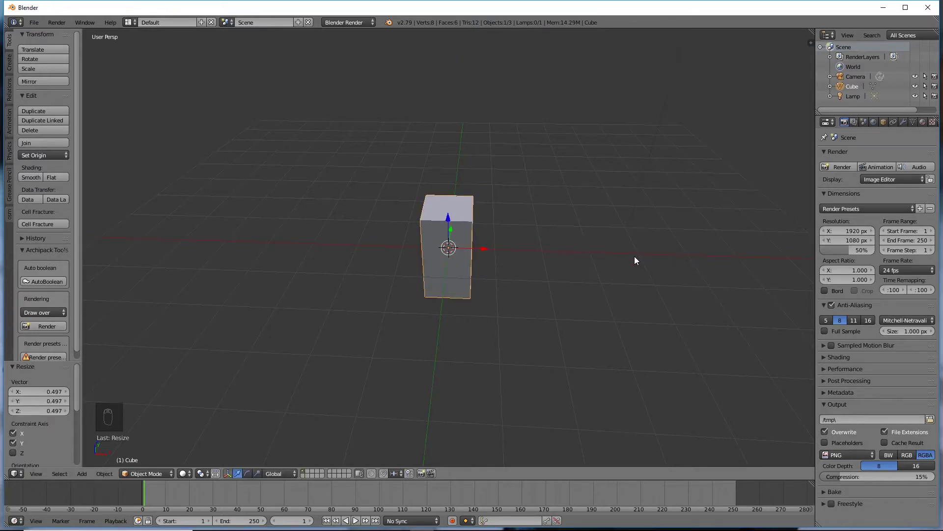
# Narrow the box further along X to 0.827.
pyautogui.press('s')
pyautogui.press('x')
pyautogui.click(610, 253)
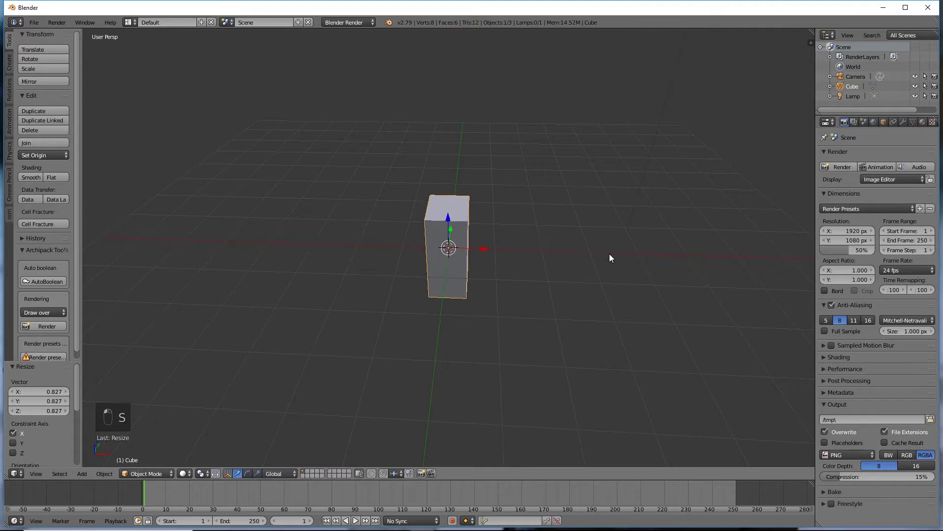
pyautogui.moveTo(609, 254); pyautogui.dragTo(564, 264, button='middle')
pyautogui.click(9, 63)
# Switch the render engine to Cycles Render.
pyautogui.click(923, 122)
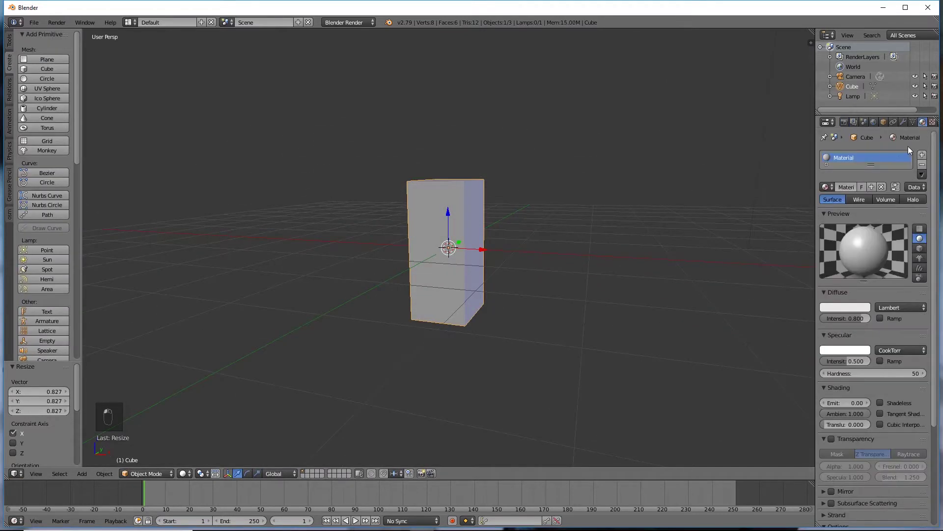
pyautogui.click(352, 23)
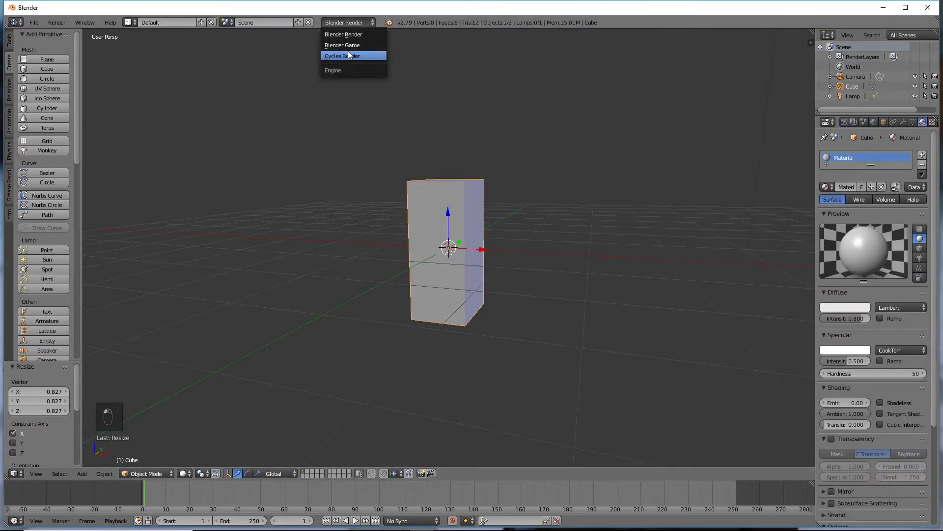
pyautogui.click(347, 54)
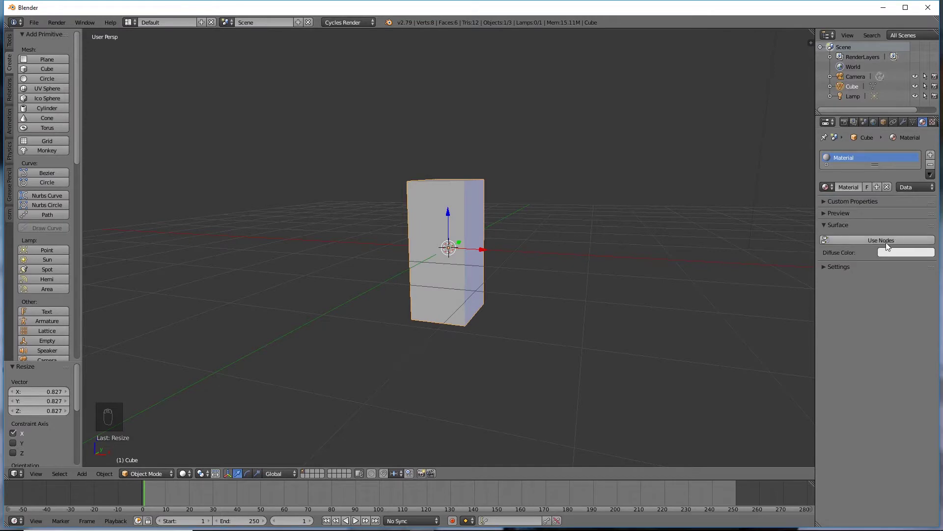
# Enable nodes on the box's material and darken its Diffuse colour to dark grey.
pyautogui.click(886, 242)
pyautogui.click(914, 258)
pyautogui.moveTo(917, 142); pyautogui.dragTo(919, 160)
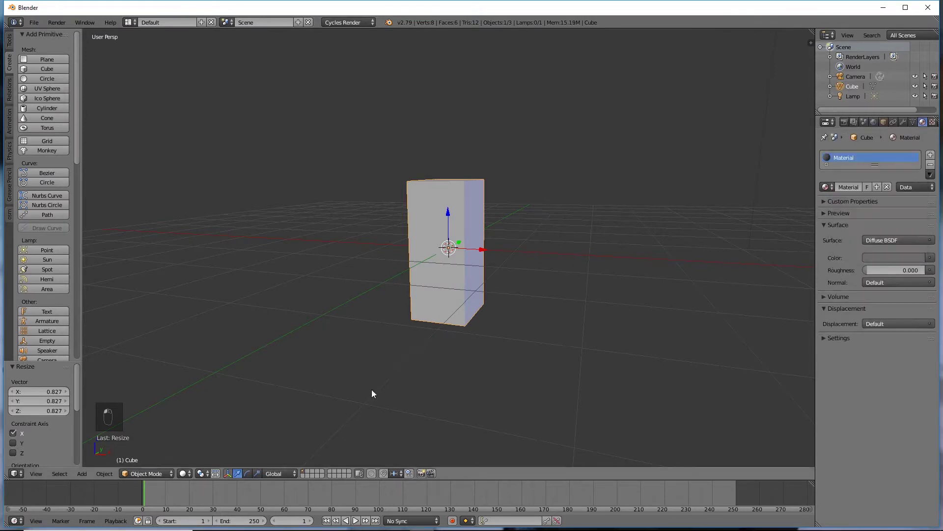
pyautogui.hotkey('alt', 'shift', 'z')
pyautogui.moveTo(379, 326)
pyautogui.mouseDown(button='middle')
pyautogui.moveTo(505, 350)
pyautogui.moveTo(370, 319)
pyautogui.mouseUp(button='middle')
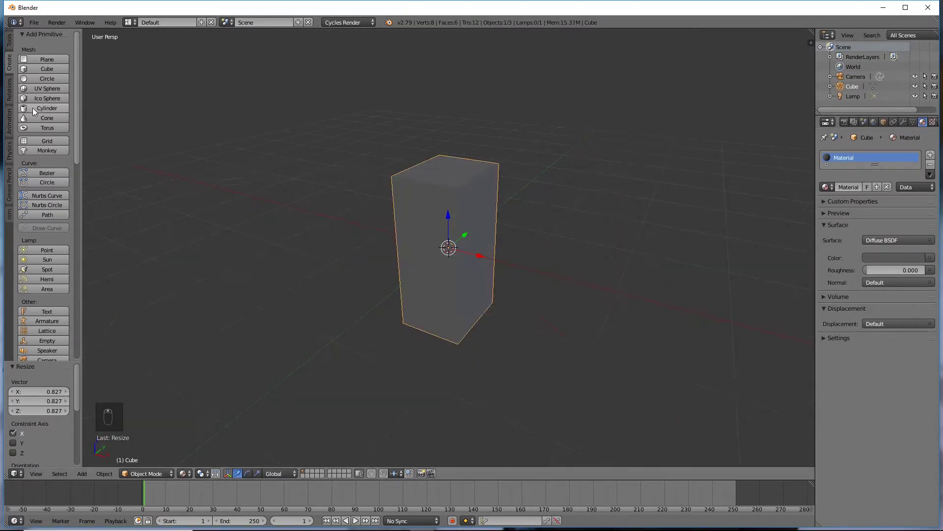
# Add a cylinder to the right of the box and scale it to 0.333.
pyautogui.click(47, 108)
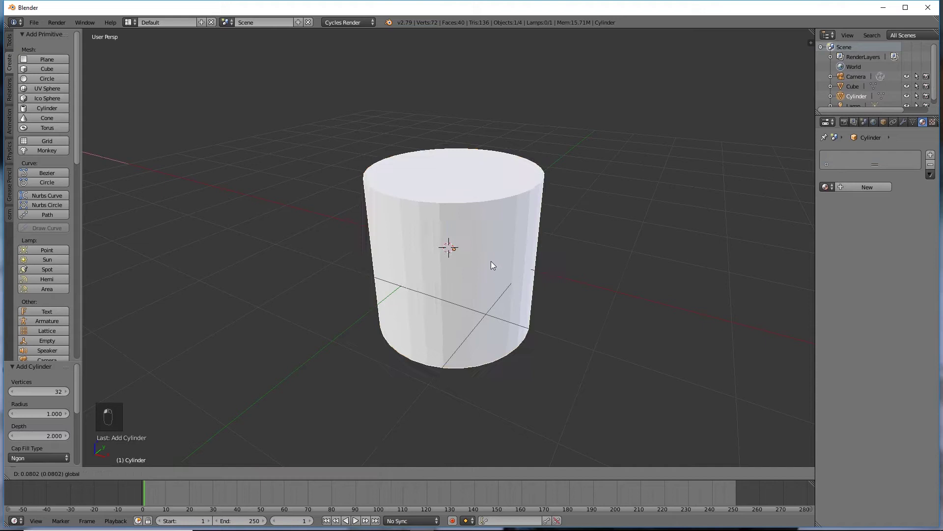
pyautogui.moveTo(491, 261); pyautogui.dragTo(645, 244)
pyautogui.scroll(-2, 645, 243)
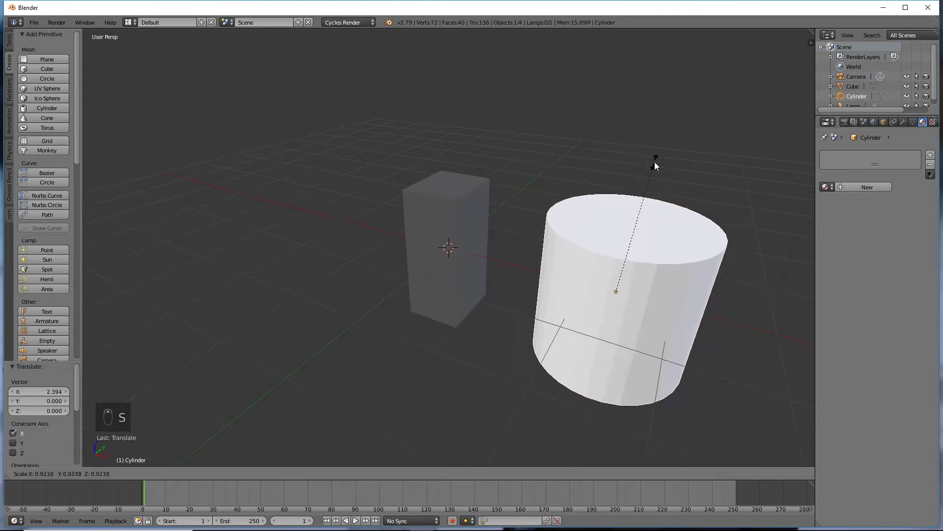
pyautogui.press('s')
pyautogui.click(657, 264)
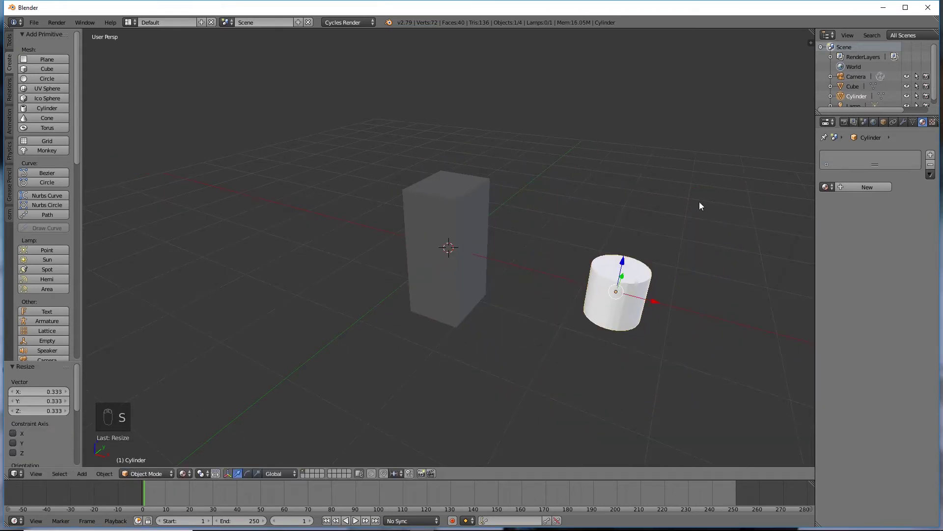
# Add an edge loop around the middle of the cylinder in Edit Mode.
pyautogui.press('Tab')
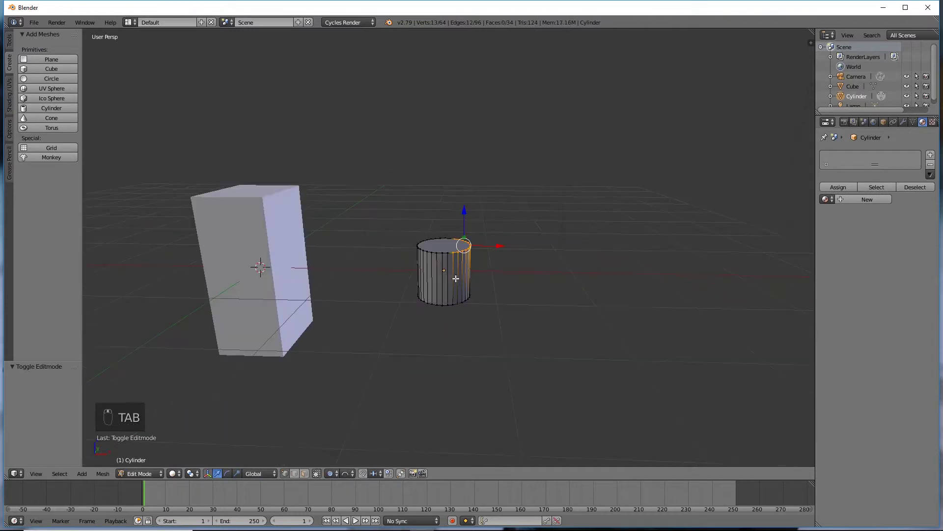
pyautogui.hotkey('ctrl', 'r')
pyautogui.click(456, 276)
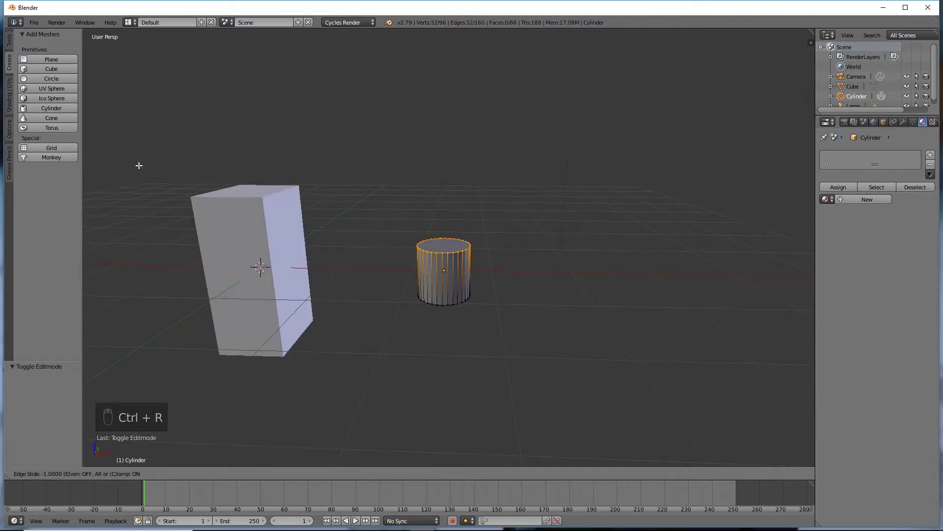
pyautogui.rightClick(160, 155)
pyautogui.scroll(2, 489, 286)
pyautogui.moveTo(489, 286)
pyautogui.mouseDown(button='middle')
pyautogui.moveTo(482, 240)
pyautogui.moveTo(445, 266)
pyautogui.mouseUp(button='middle')
# Circle-select the cylinder's top ring of vertices in wireframe and delete the top cap.
pyautogui.press('z')
pyautogui.press('c')
pyautogui.press('a')
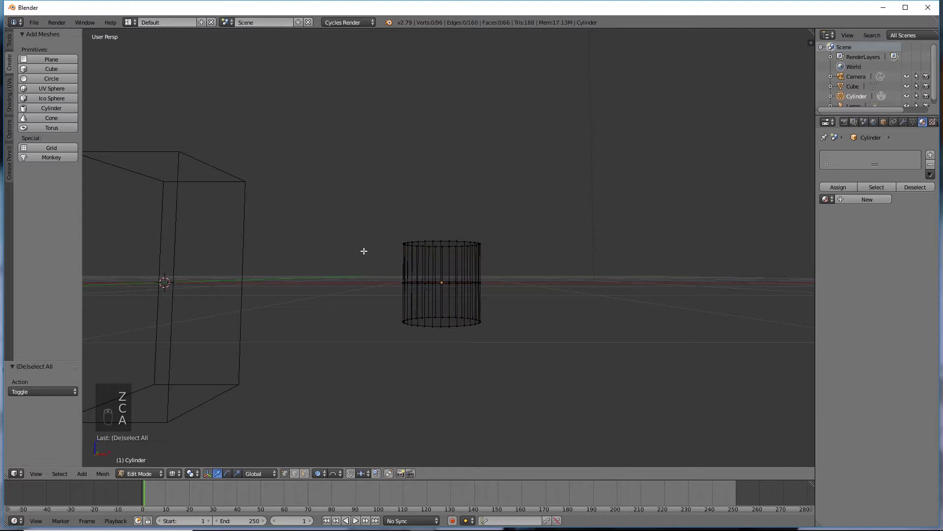
pyautogui.press('c')
pyautogui.moveTo(433, 250)
pyautogui.mouseDown()
pyautogui.moveTo(471, 243)
pyautogui.moveTo(398, 242)
pyautogui.moveTo(490, 244)
pyautogui.mouseUp()
pyautogui.rightClick(490, 244)
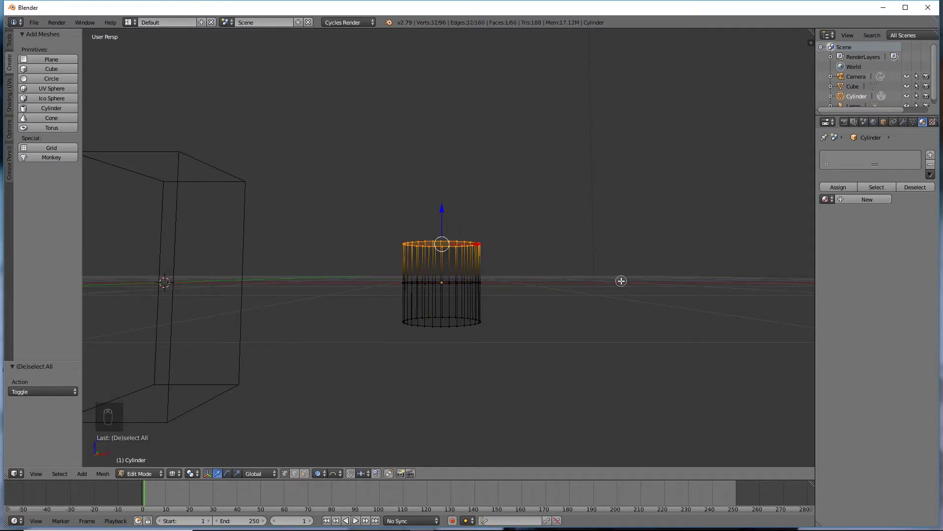
pyautogui.press('Delete')
pyautogui.click(472, 259)
# Delete the cylinder's upper-half faces in face mode, leaving a short open-topped band.
pyautogui.hotkey('ctrl', 'Tab')
pyautogui.click(461, 266)
pyautogui.press('c')
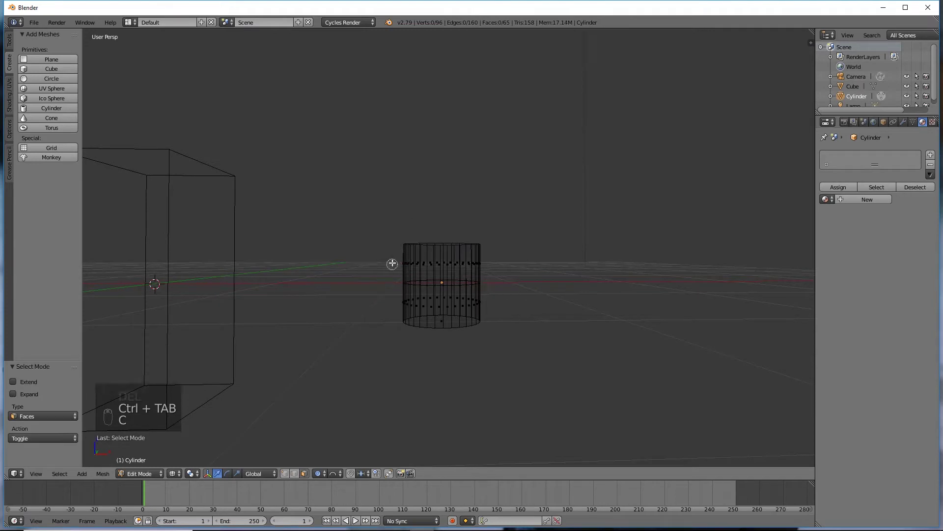
pyautogui.moveTo(392, 264)
pyautogui.mouseDown()
pyautogui.moveTo(493, 257)
pyautogui.moveTo(421, 263)
pyautogui.moveTo(451, 261)
pyautogui.mouseUp()
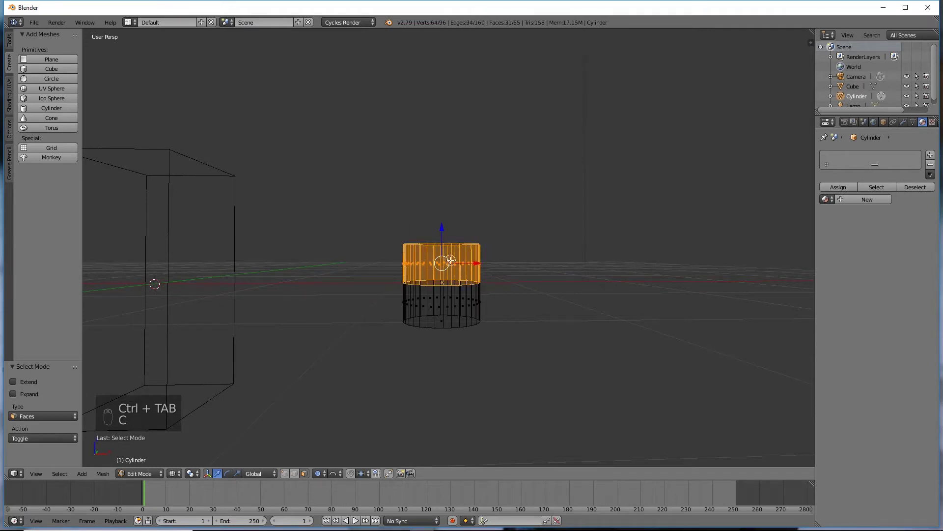
pyautogui.rightClick(542, 258)
pyautogui.press('Delete')
pyautogui.click(452, 260)
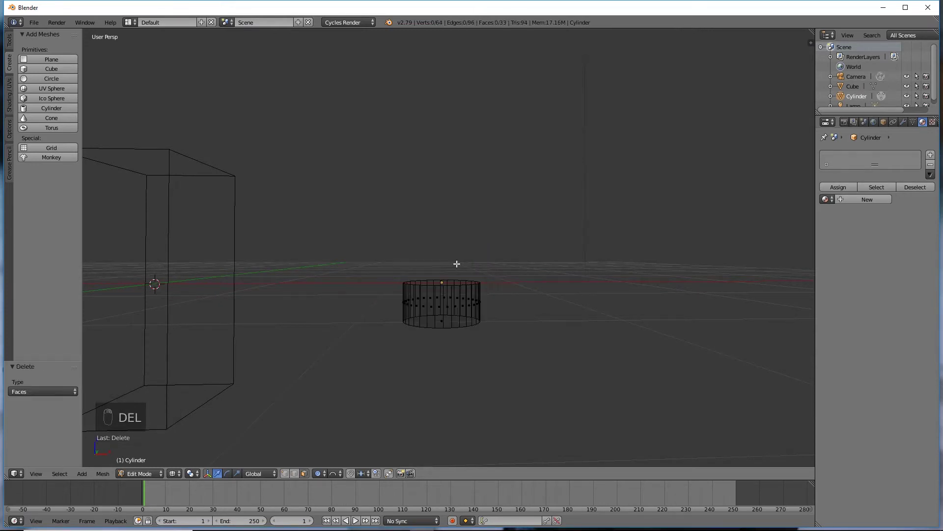
pyautogui.moveTo(511, 274)
pyautogui.mouseDown(button='middle')
pyautogui.moveTo(516, 290)
pyautogui.moveTo(481, 364)
pyautogui.moveTo(492, 245)
pyautogui.moveTo(482, 283)
pyautogui.mouseUp(button='middle')
pyautogui.press('Tab')
pyautogui.press('Tab')
pyautogui.press('\\')
pyautogui.press('z')
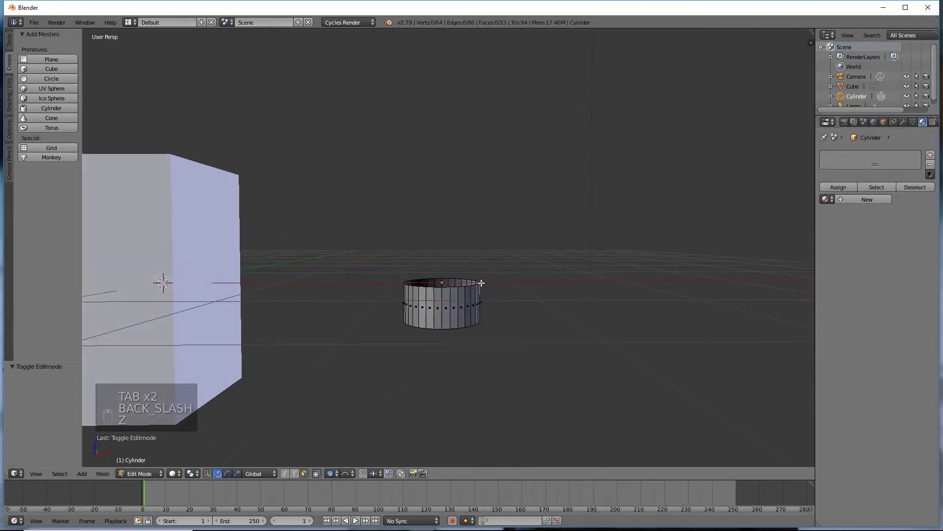
# Clear the cylinder's selection and return to its Edit Mode after toggling modes.
pyautogui.hotkey('ctrl', 'Tab')
pyautogui.click(435, 300)
pyautogui.press('Tab')
pyautogui.press('z')
pyautogui.press('a')
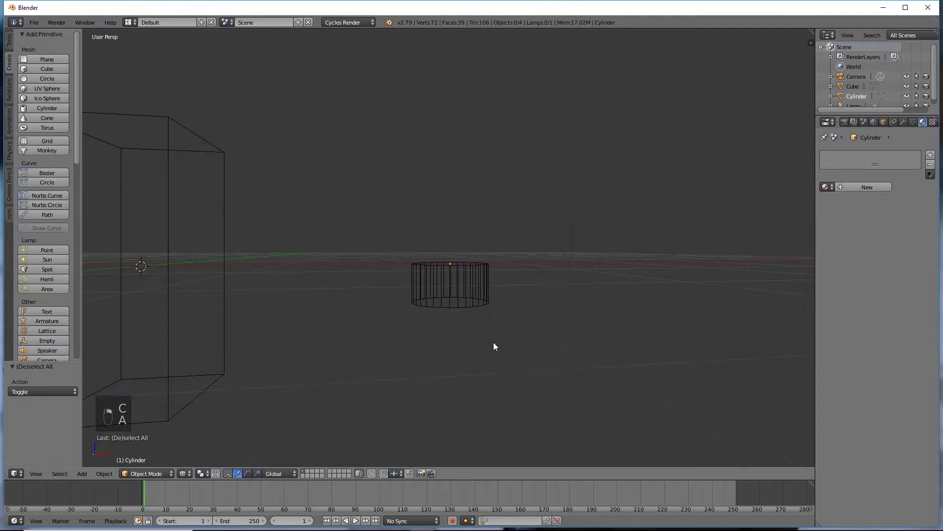
pyautogui.press('c')
pyautogui.rightClick(497, 332)
pyautogui.hotkey('ctrl', 'Tab')
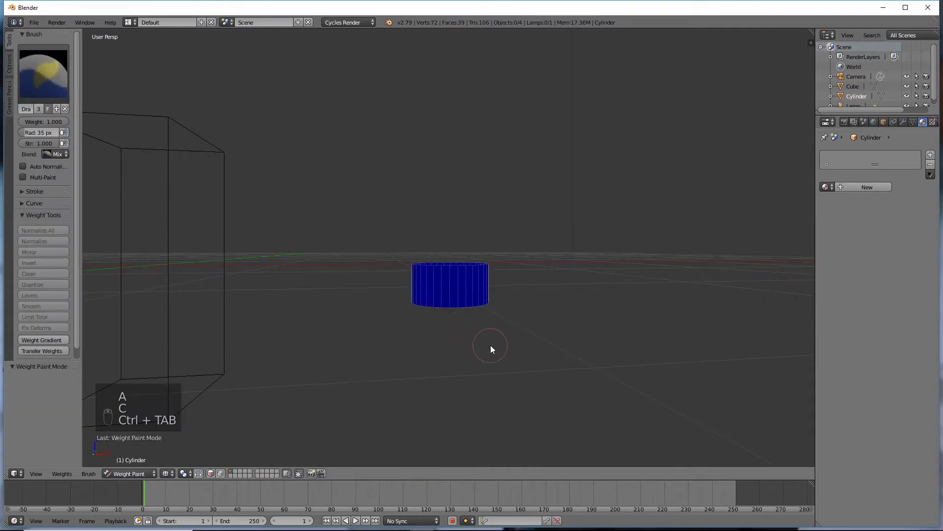
pyautogui.hotkey('ctrl', 'Tab')
pyautogui.hotkey('ctrl', 'Tab')
pyautogui.hotkey('ctrl', 'Tab')
pyautogui.press('Tab')
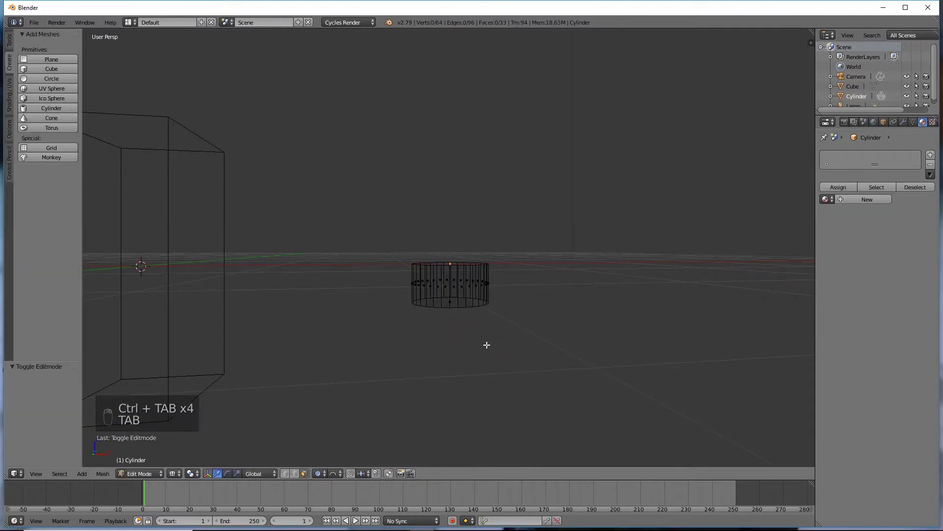
# Select vertices on the cylinder's right side and proportionally scale them along Z.
pyautogui.moveTo(560, 333); pyautogui.dragTo(533, 330, button='middle')
pyautogui.hotkey('ctrl', 'Tab')
pyautogui.click(502, 327)
pyautogui.press('c')
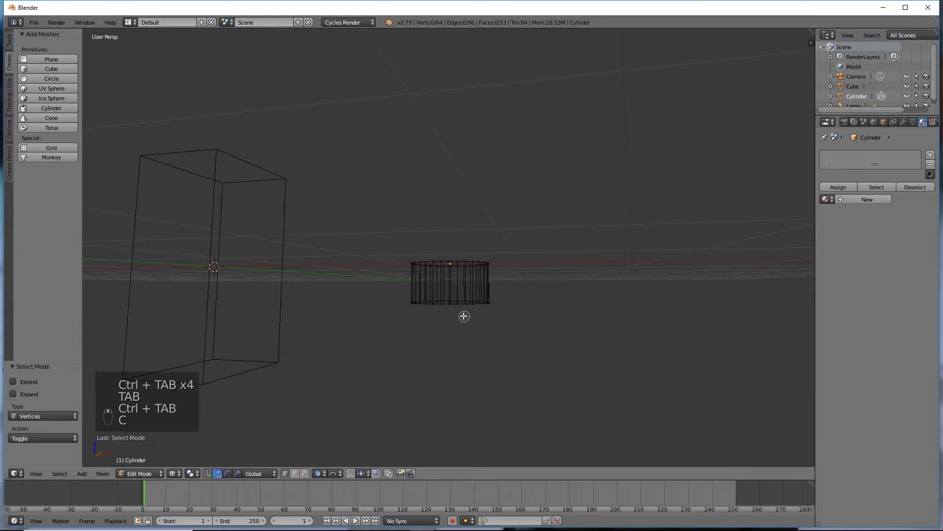
pyautogui.moveTo(459, 309); pyautogui.dragTo(491, 305)
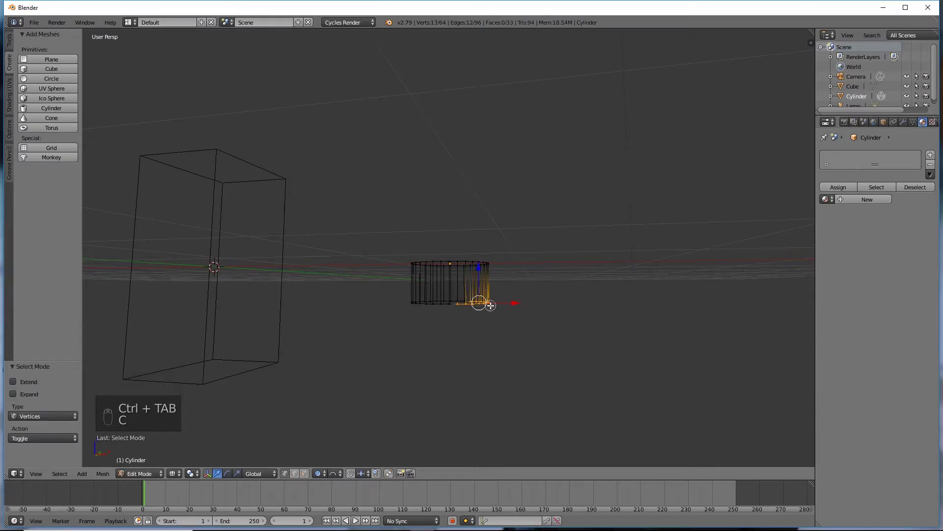
pyautogui.rightClick(554, 319)
pyautogui.moveTo(555, 318); pyautogui.dragTo(546, 337, button='middle')
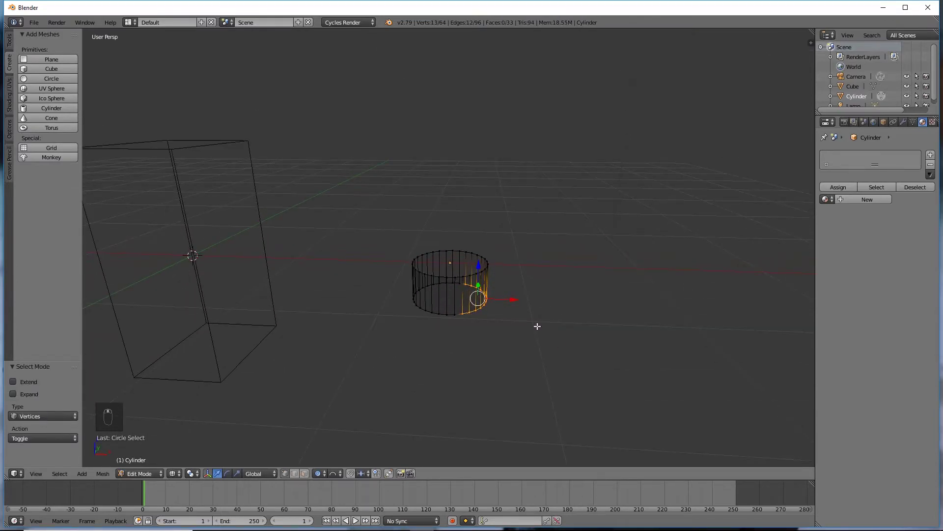
pyautogui.press('s')
pyautogui.press('z')
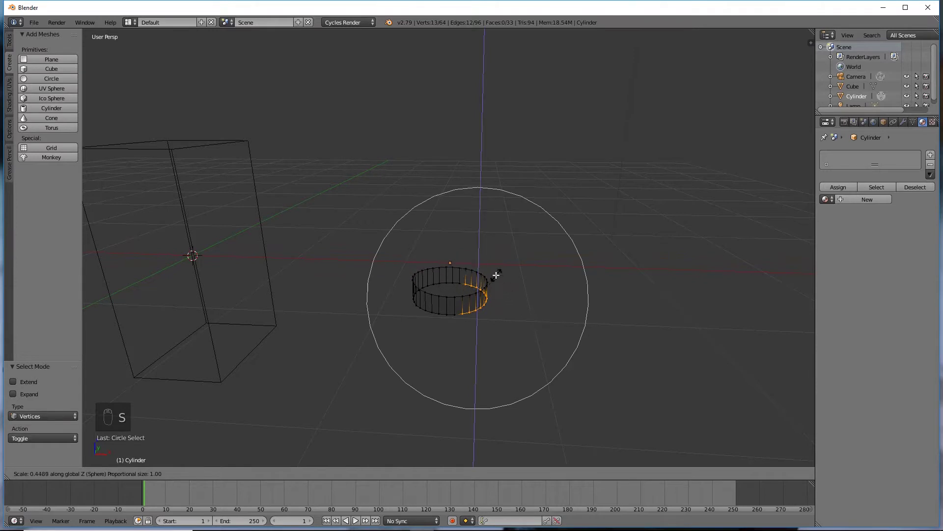
pyautogui.click(494, 292)
pyautogui.moveTo(494, 292); pyautogui.dragTo(464, 280, button='middle')
# Scale the cylinder's whole mesh along Z by about 1.986.
pyautogui.press('Tab')
pyautogui.rightClick(428, 276)
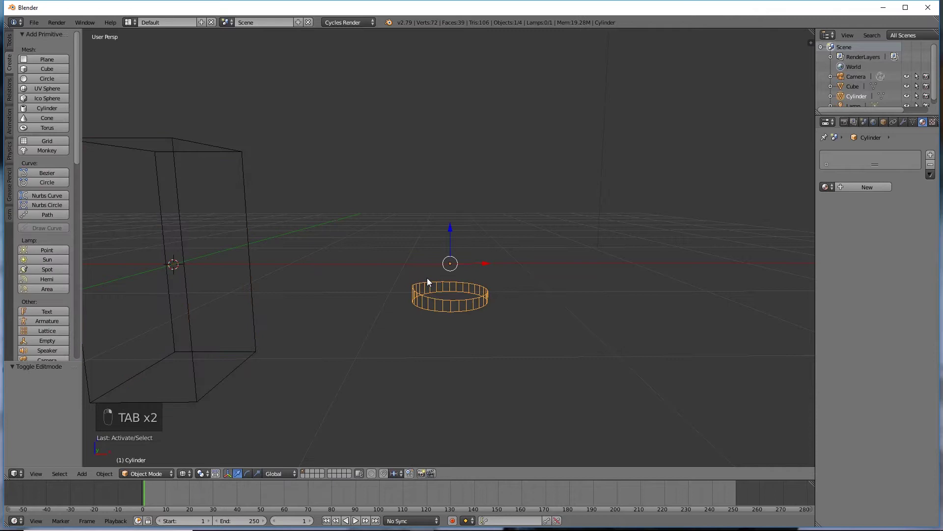
pyautogui.press('Tab')
pyautogui.press('a')
pyautogui.press('a')
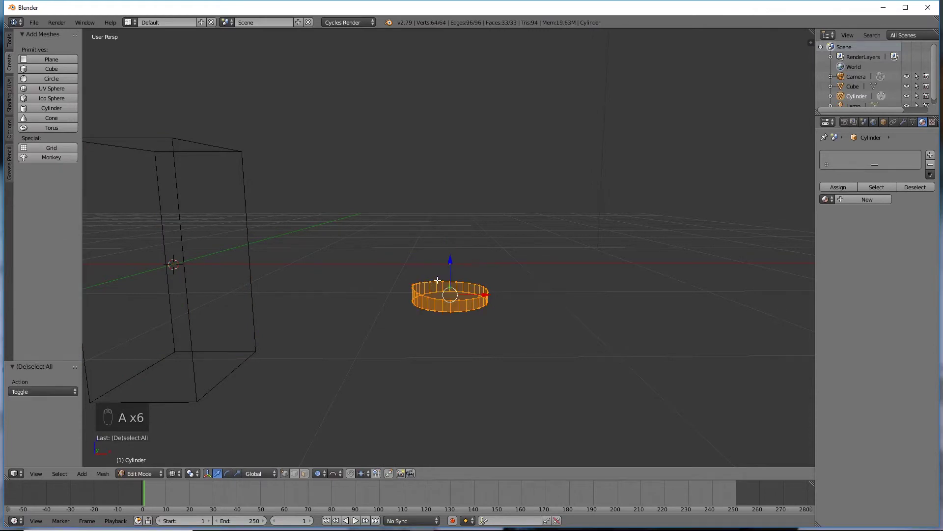
pyautogui.press('s')
pyautogui.press('z')
pyautogui.click(500, 268)
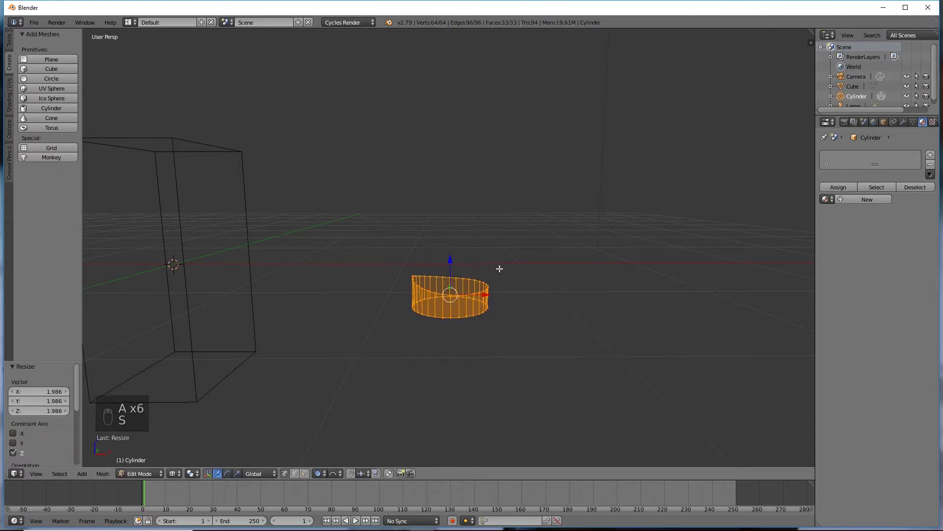
pyautogui.moveTo(499, 269)
pyautogui.mouseDown(button='middle')
pyautogui.moveTo(505, 320)
pyautogui.moveTo(427, 311)
pyautogui.moveTo(442, 316)
pyautogui.moveTo(455, 302)
pyautogui.mouseUp(button='middle')
# Create a new material on the cylinder in Object Mode.
pyautogui.hotkey('shift', 'z')
pyautogui.press('Tab')
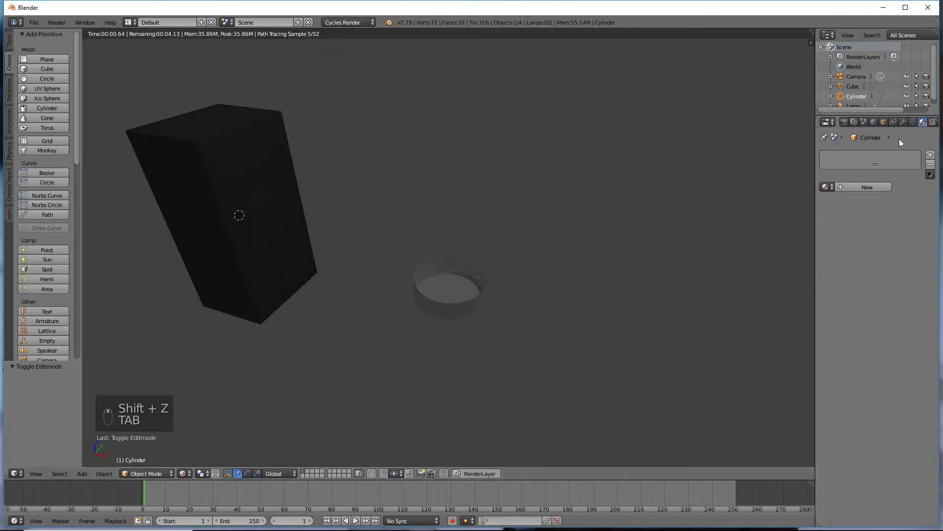
pyautogui.click(865, 187)
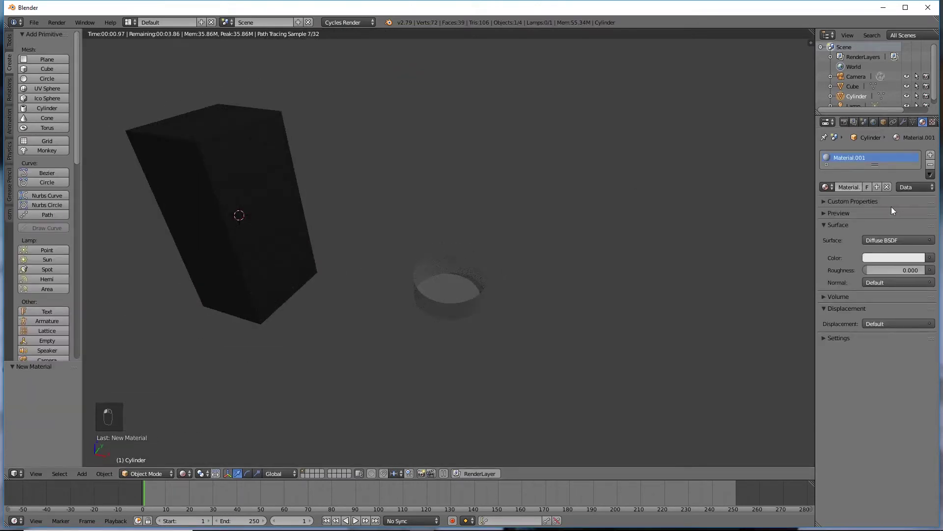
pyautogui.press('z')
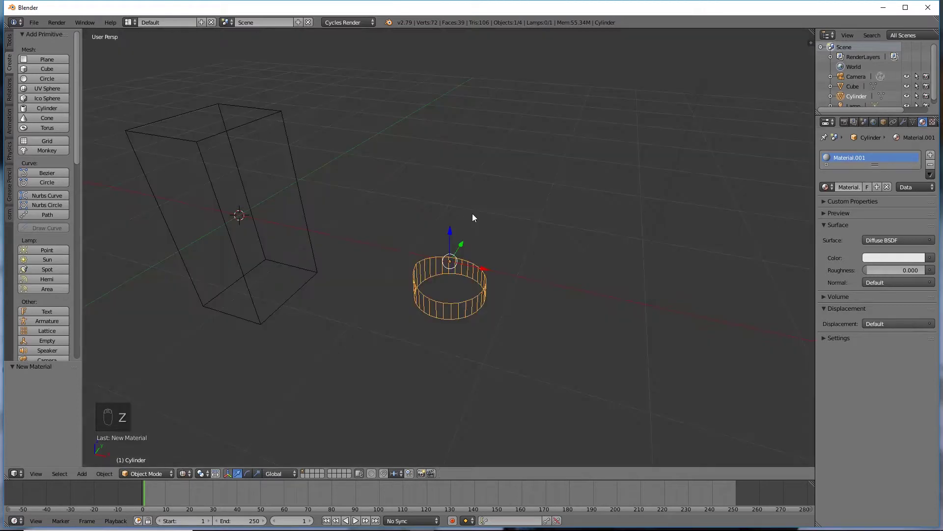
pyautogui.hotkey('alt', 'shift', 'z')
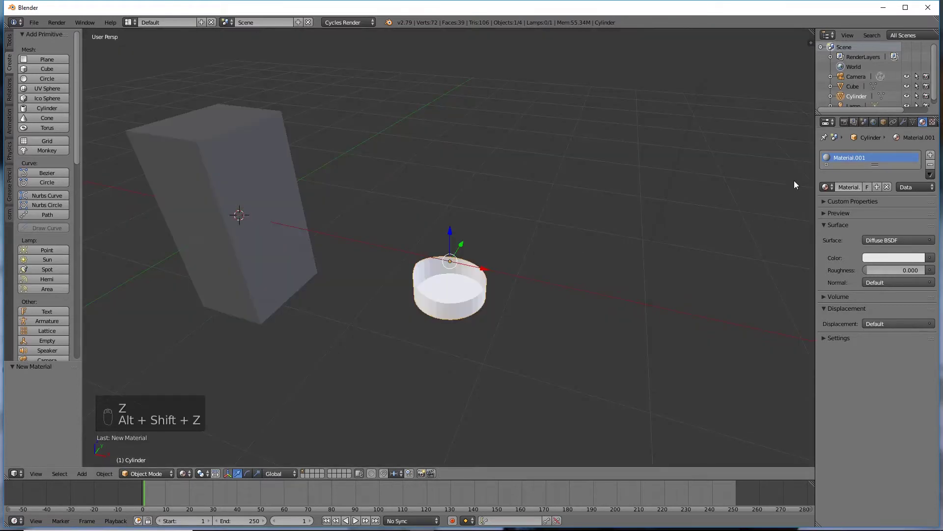
# Add a second slot: Material in slot 1, a new Emission Material.002 in slot 2.
pyautogui.click(930, 155)
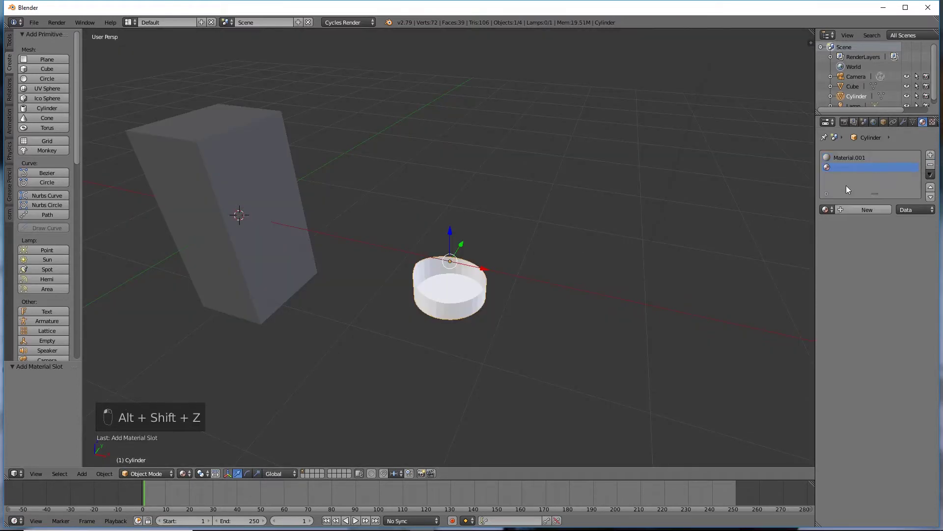
pyautogui.click(830, 210)
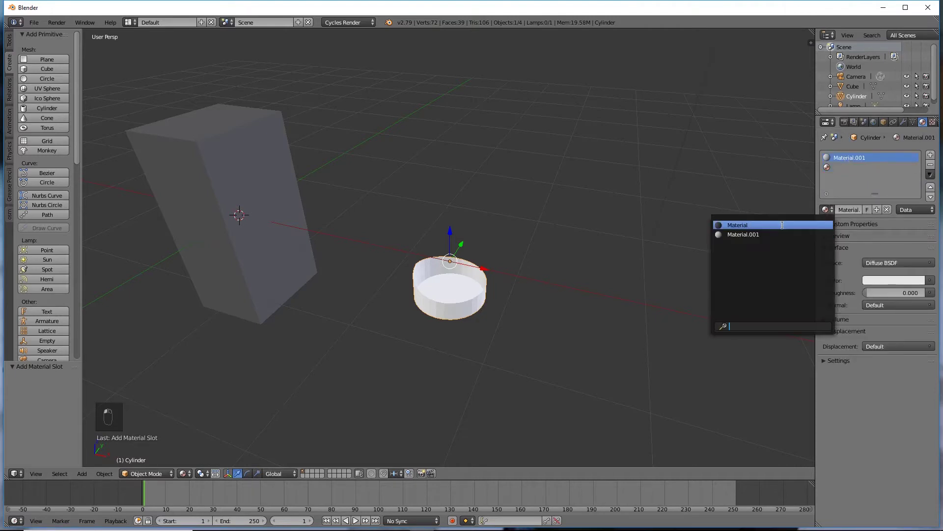
pyautogui.click(781, 224)
pyautogui.click(850, 167)
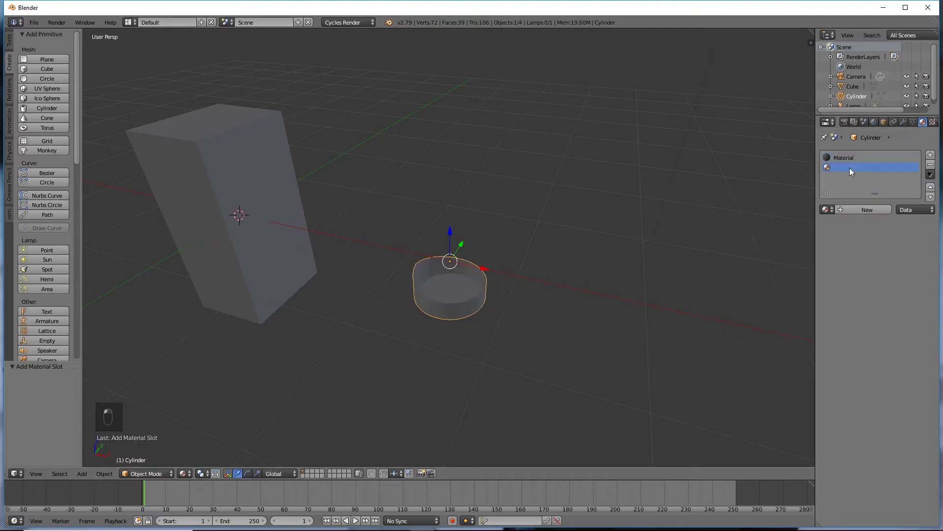
pyautogui.click(870, 209)
pyautogui.click(889, 262)
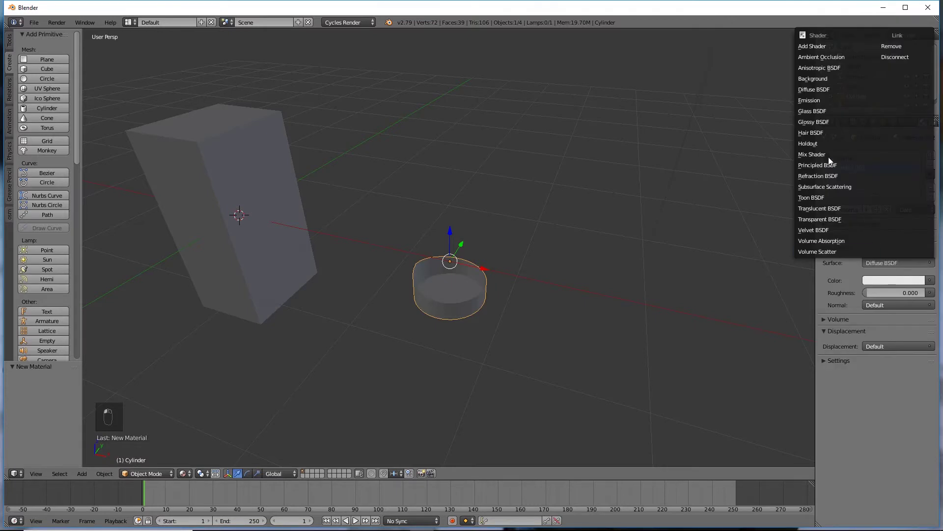
pyautogui.click(813, 99)
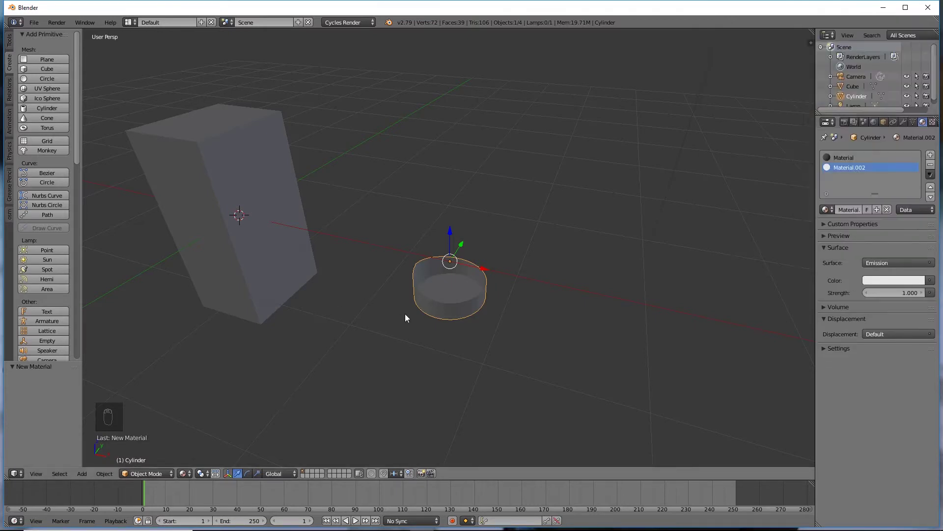
# Assign Material.002 to the cylinder's bottom face and set its emission colour to bright green.
pyautogui.press('Tab')
pyautogui.hotkey('ctrl', 'Tab')
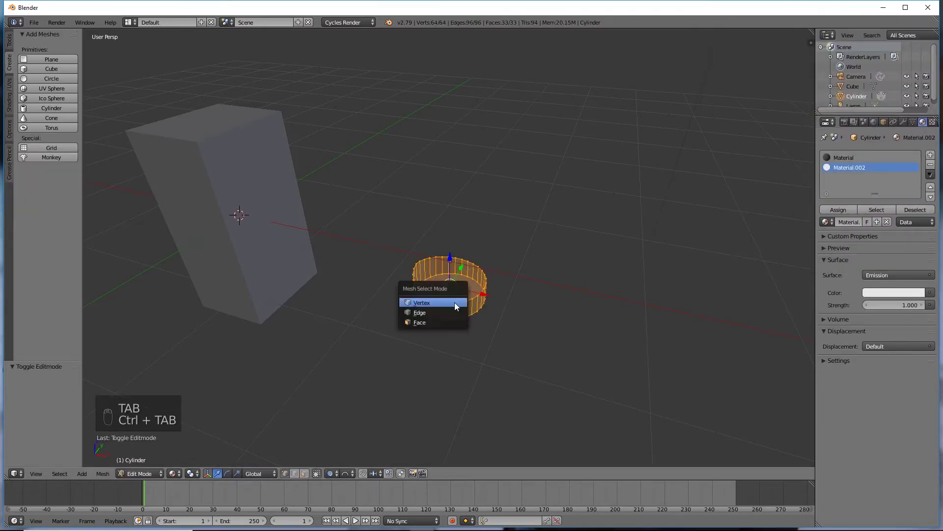
pyautogui.click(429, 322)
pyautogui.press('a')
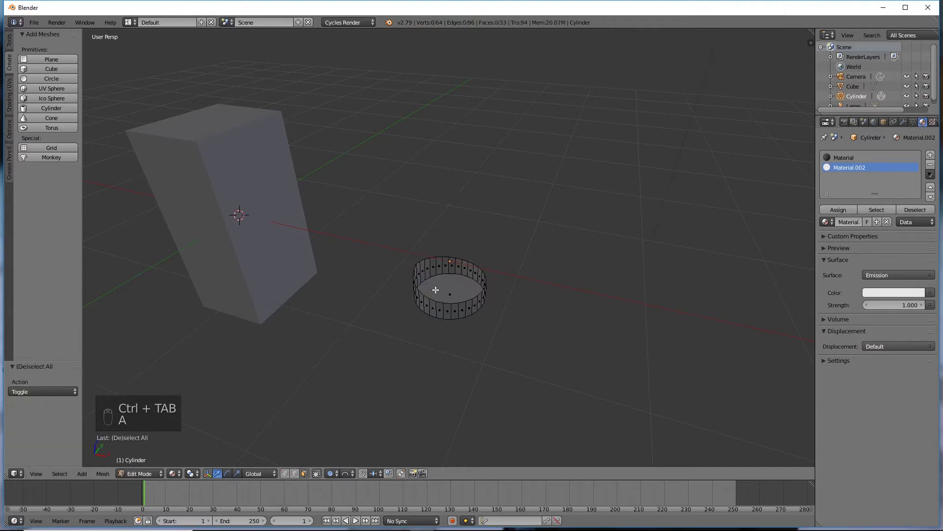
pyautogui.rightClick(449, 298)
pyautogui.click(839, 169)
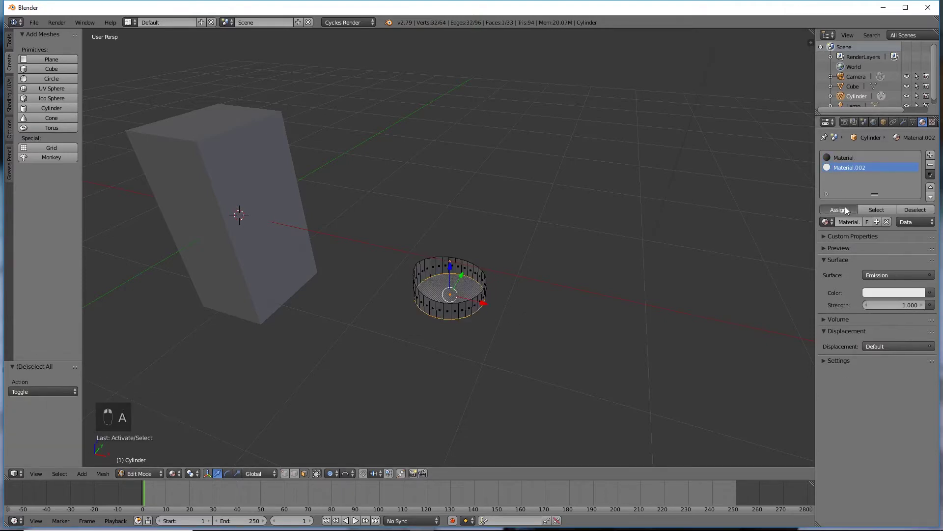
pyautogui.click(845, 207)
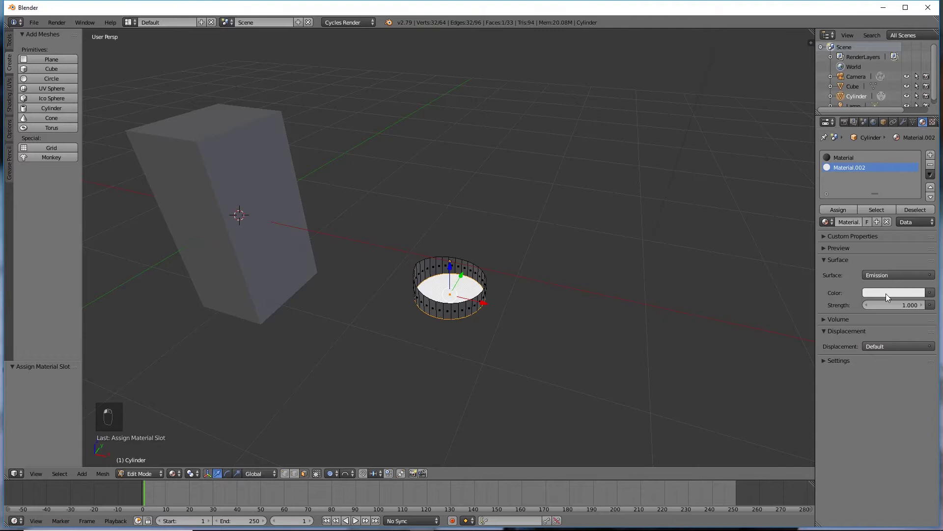
pyautogui.click(886, 294)
pyautogui.click(857, 166)
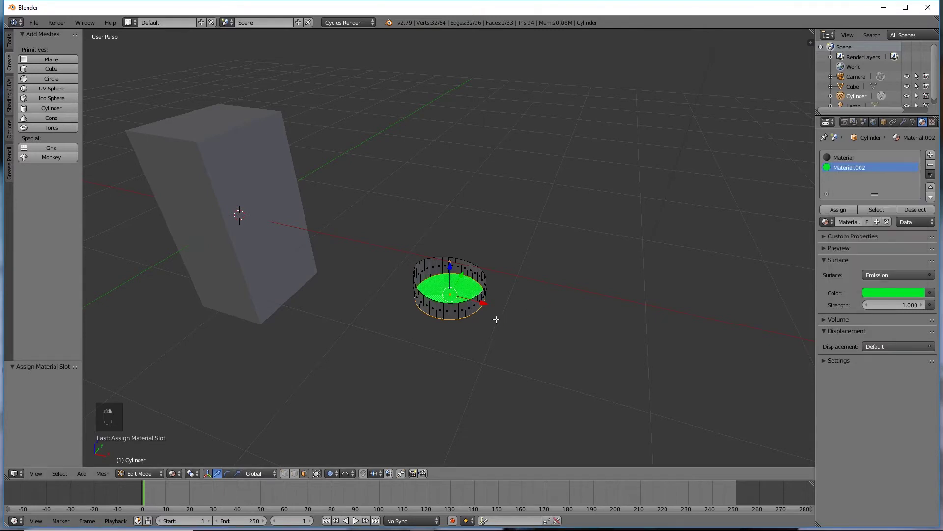
pyautogui.press('Tab')
# Rotate the cylinder 90° around Y and scale it to 0.833.
pyautogui.write('r')
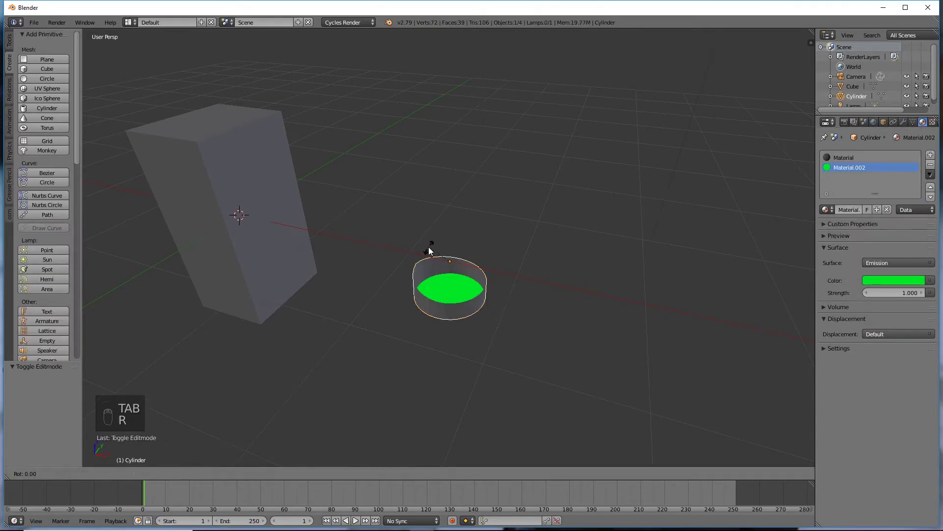
pyautogui.write('y90')
pyautogui.press('Return')
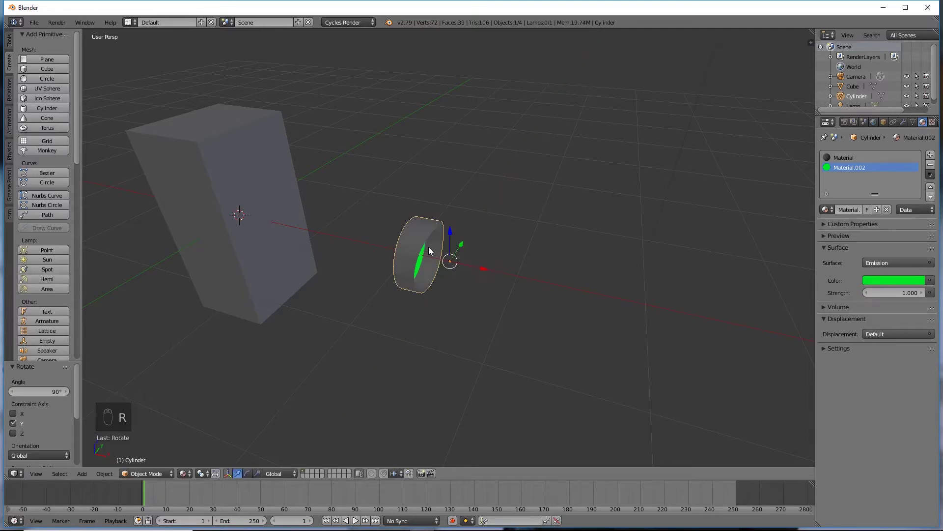
pyautogui.press('s')
pyautogui.click(608, 288)
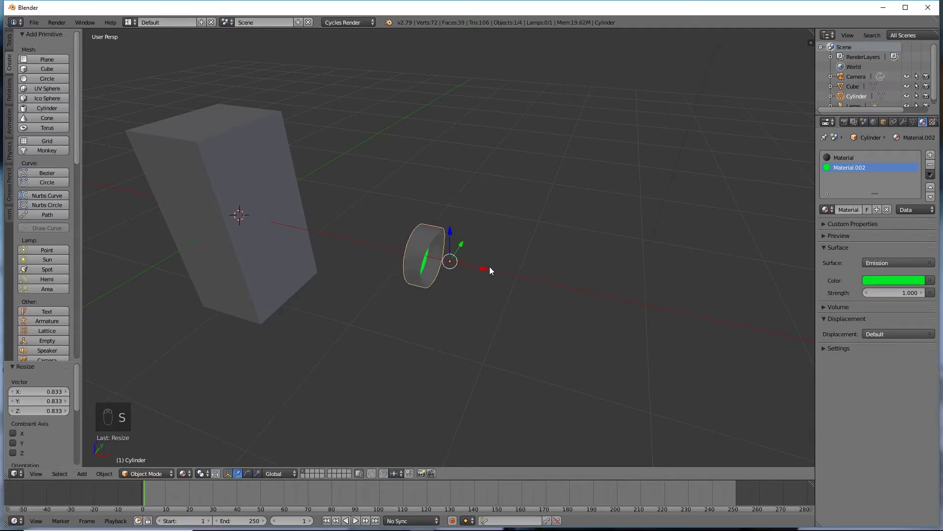
# Move the cylinder along X and Z against the lower front of the cube.
pyautogui.moveTo(490, 270); pyautogui.dragTo(328, 238)
pyautogui.moveTo(328, 238); pyautogui.dragTo(342, 219, button='middle')
pyautogui.moveTo(344, 216); pyautogui.dragTo(355, 259)
pyautogui.moveTo(375, 308); pyautogui.dragTo(374, 306)
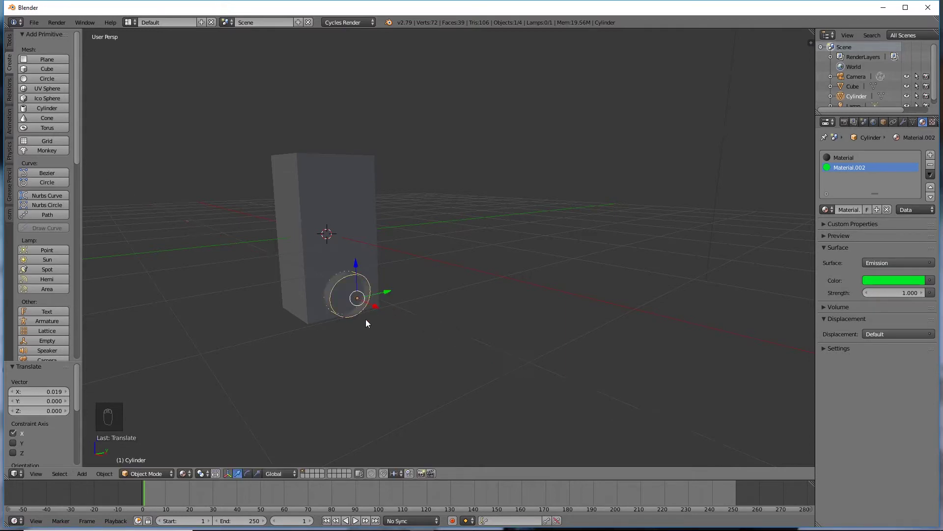
pyautogui.moveTo(366, 319); pyautogui.dragTo(311, 329, button='middle')
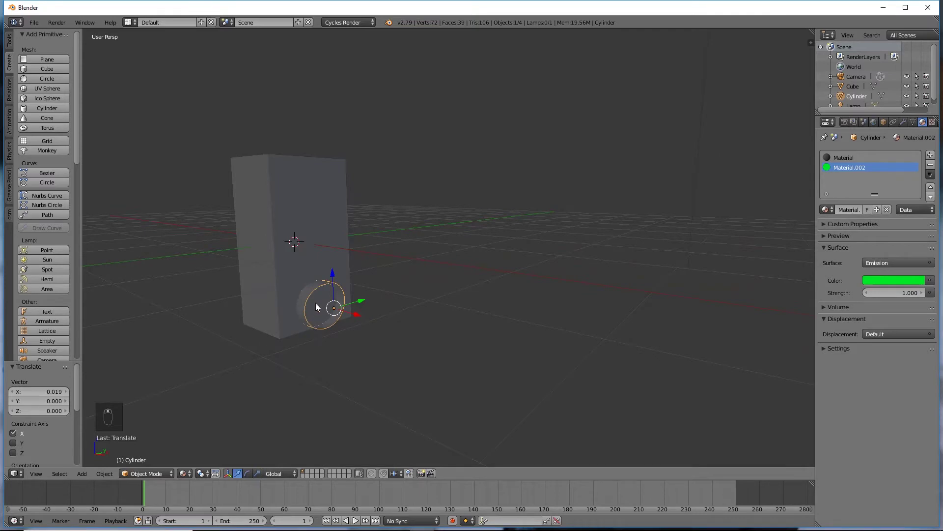
# Extrude the cylinder's green end face in Edit Mode.
pyautogui.press('Tab')
pyautogui.moveTo(379, 322); pyautogui.dragTo(328, 339, button='middle')
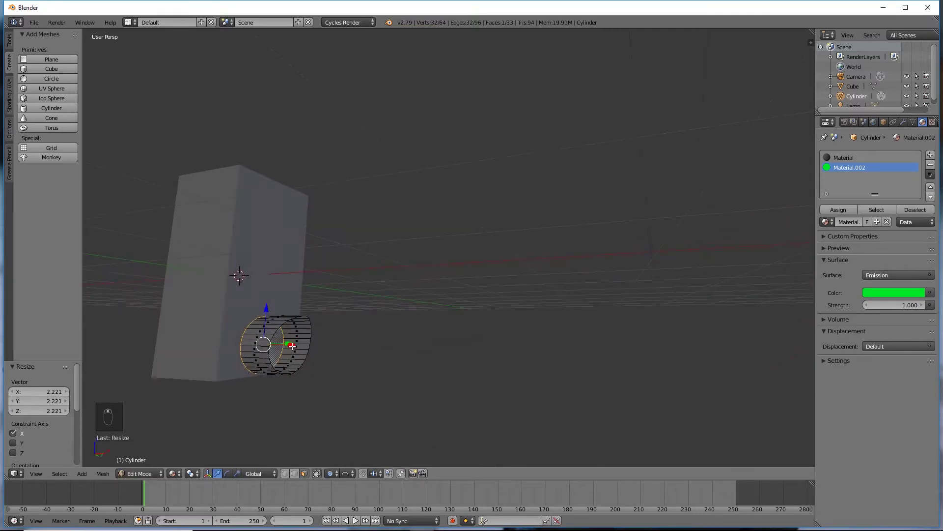
pyautogui.moveTo(292, 346); pyautogui.dragTo(317, 345)
pyautogui.scroll(4, 425, 371)
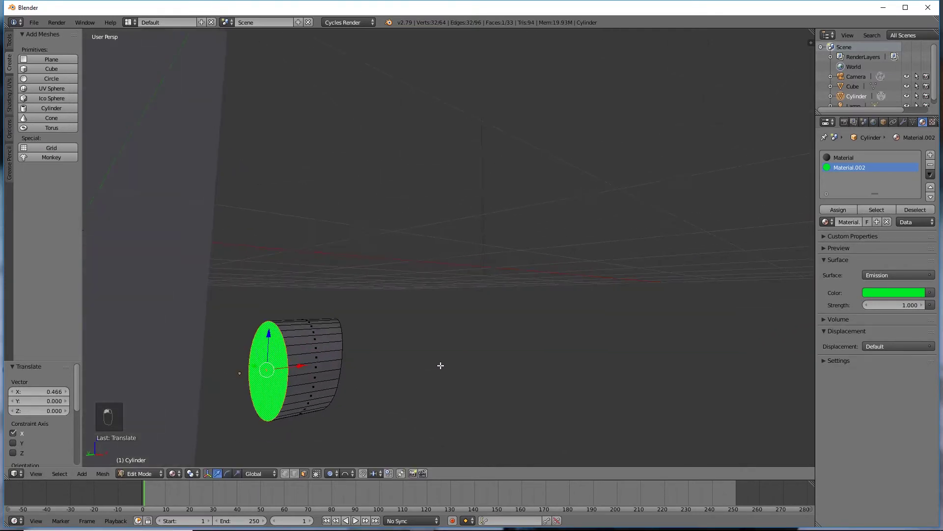
pyautogui.moveTo(440, 365); pyautogui.dragTo(271, 382, button='middle')
pyautogui.rightClick(271, 382)
pyautogui.press('e')
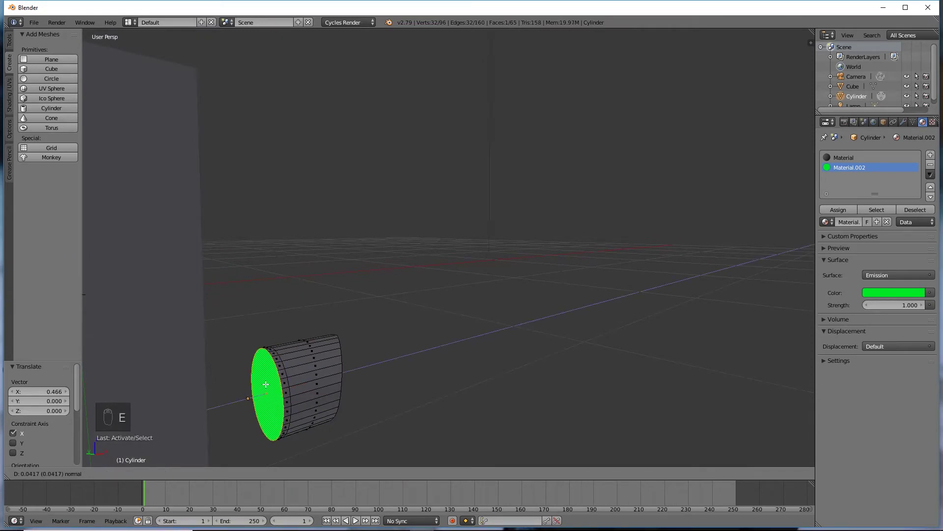
pyautogui.click(265, 383)
# Slide the cylinder left against the housing and preview the scene in Cycles rendered shading.
pyautogui.scroll(-3, 247, 382)
pyautogui.moveTo(247, 381); pyautogui.dragTo(308, 349, button='middle')
pyautogui.press('Tab')
pyautogui.press('Tab')
pyautogui.press('Tab')
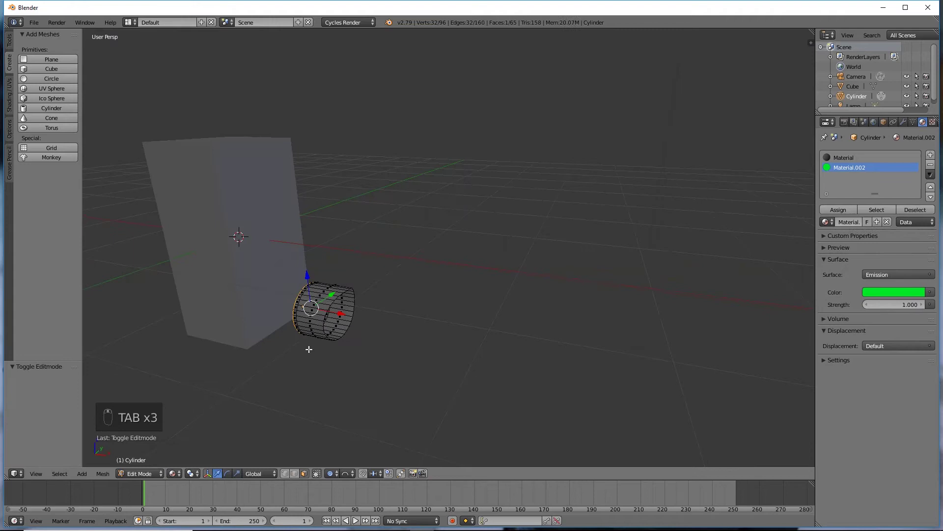
pyautogui.press('Tab')
pyautogui.moveTo(330, 312); pyautogui.dragTo(297, 310)
pyautogui.scroll(5, 344, 300)
pyautogui.scroll(-2, 362, 289)
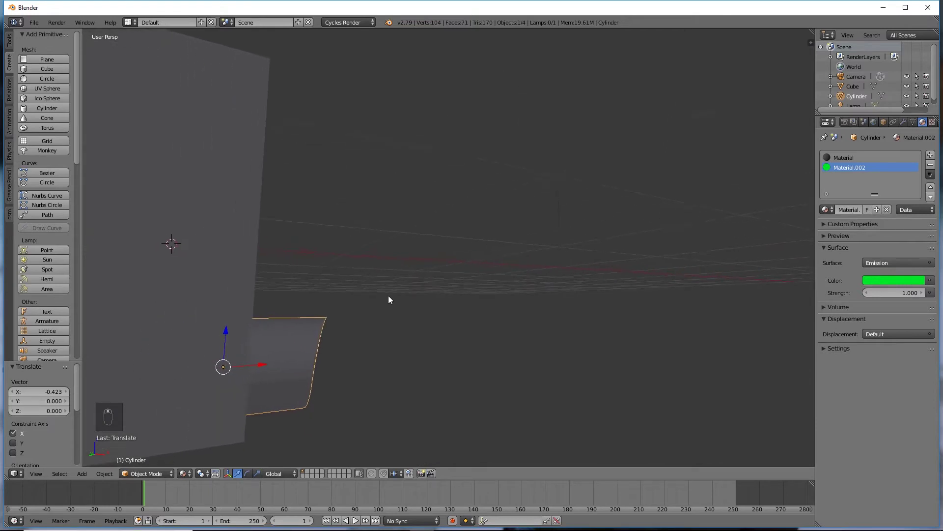
pyautogui.press('z')
pyautogui.scroll(-3, 379, 295)
pyautogui.moveTo(386, 305)
pyautogui.mouseDown(button='middle')
pyautogui.moveTo(425, 299)
pyautogui.moveTo(364, 337)
pyautogui.moveTo(332, 318)
pyautogui.moveTo(334, 335)
pyautogui.moveTo(402, 348)
pyautogui.moveTo(351, 342)
pyautogui.moveTo(311, 365)
pyautogui.moveTo(312, 353)
pyautogui.mouseUp(button='middle')
pyautogui.press('z')
pyautogui.hotkey('shift', 'z')
# Extrude the green front face again and push it inward along X by about 0.05.
pyautogui.press('Tab')
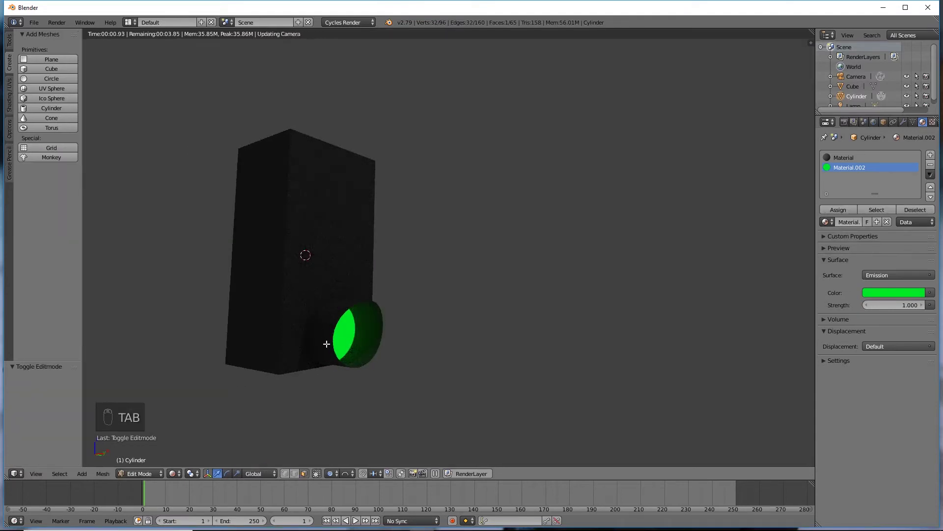
pyautogui.hotkey('alt', 'shift', 'z')
pyautogui.click(348, 339)
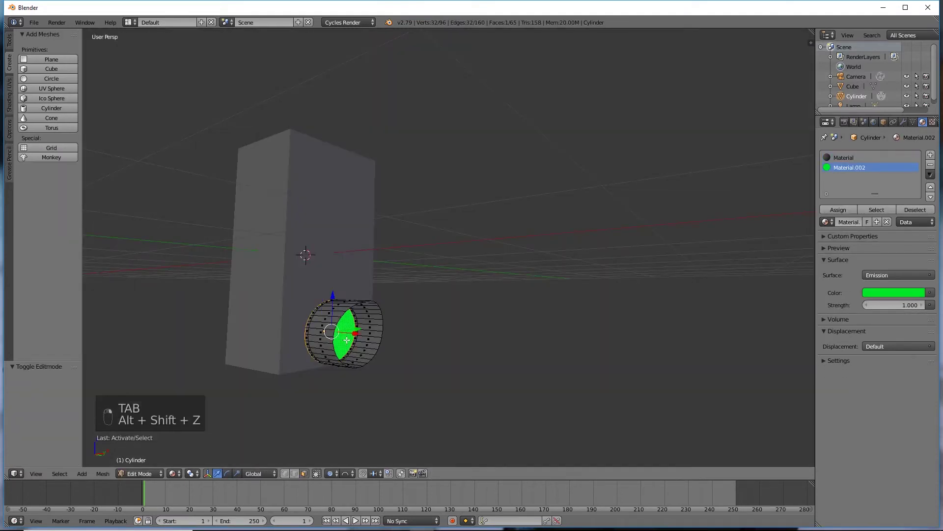
pyautogui.press('e')
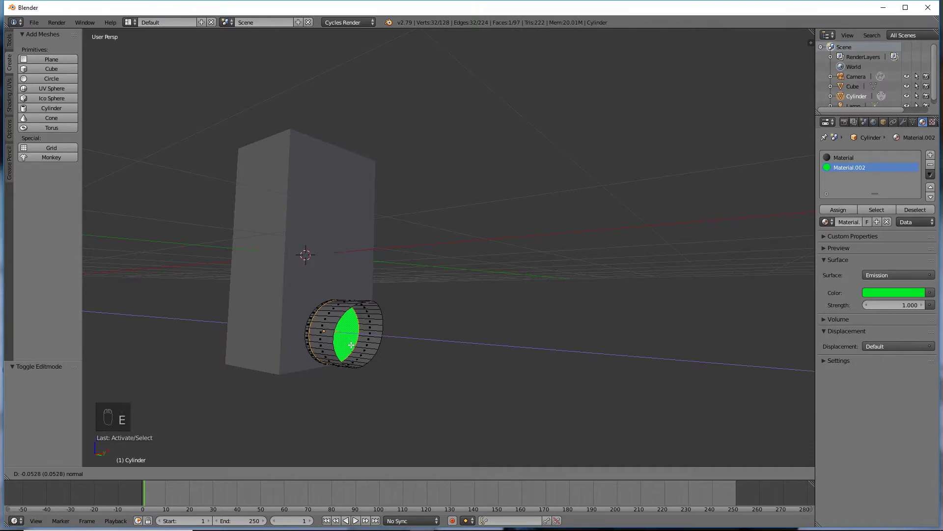
pyautogui.click(362, 342)
pyautogui.moveTo(361, 336); pyautogui.dragTo(355, 338)
pyautogui.press('Tab')
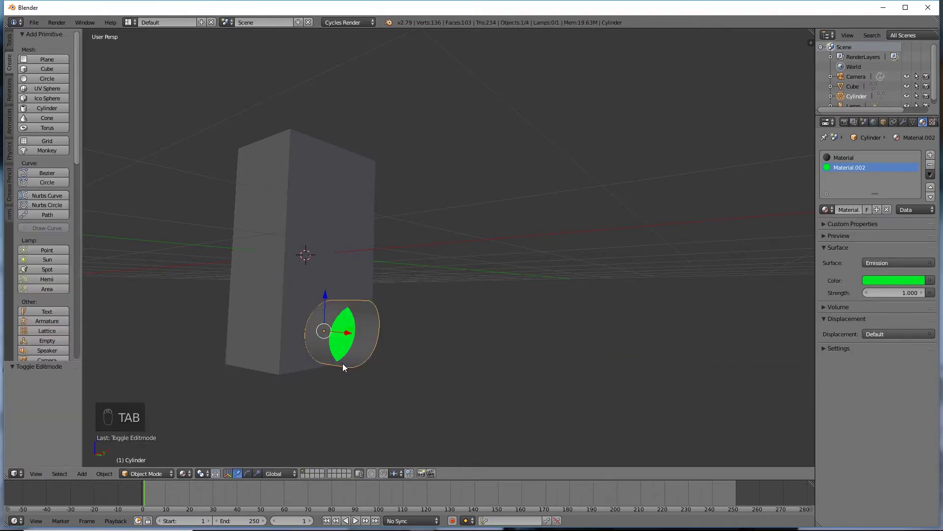
# Duplicate the green lamp up into the middle slot and give it a yellow emission material.
pyautogui.hotkey('alt', 'shift', 'z')
pyautogui.hotkey('alt', 'shift', 'z')
pyautogui.hotkey('shift', 'z')
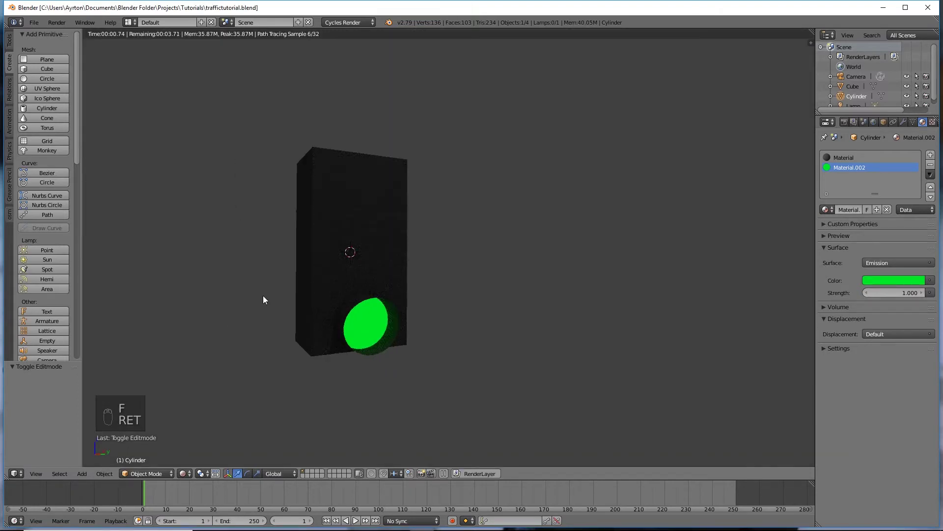
pyautogui.press('z')
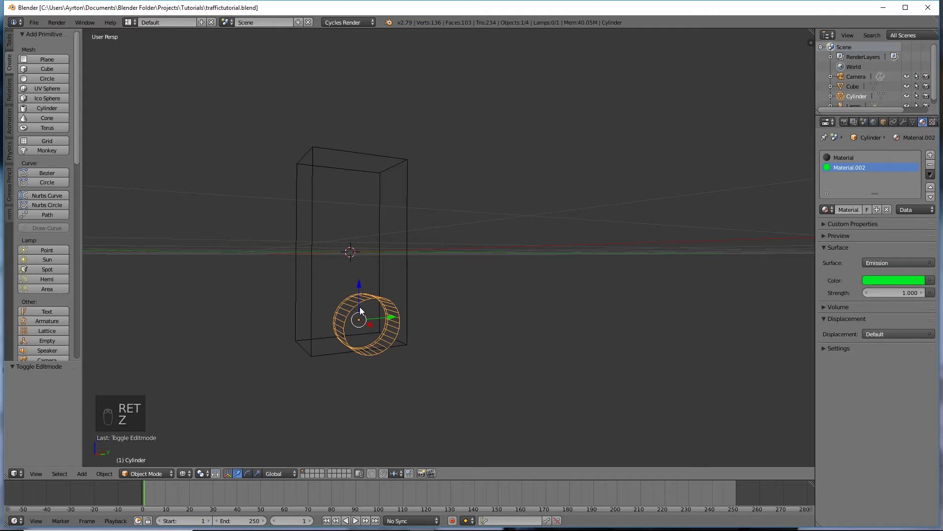
pyautogui.hotkey('shift', 'd')
pyautogui.press('z')
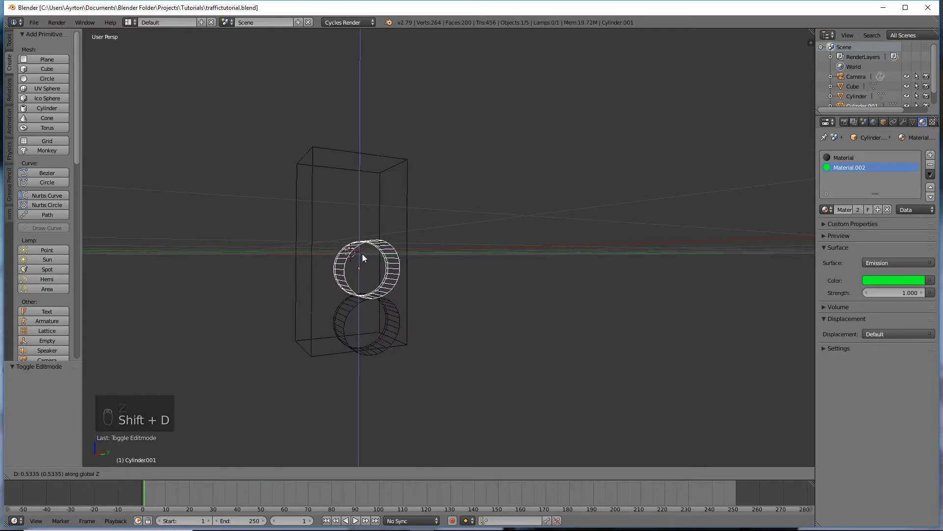
pyautogui.click(362, 231)
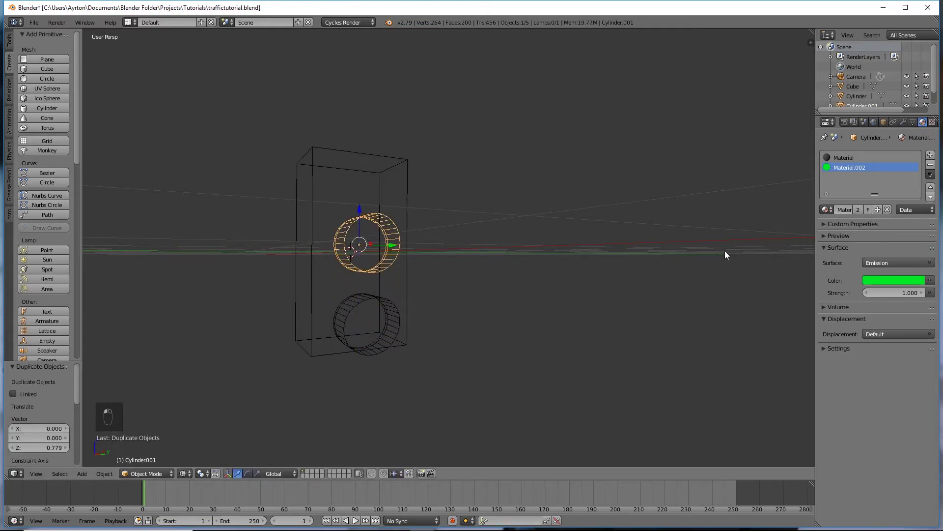
pyautogui.click(878, 210)
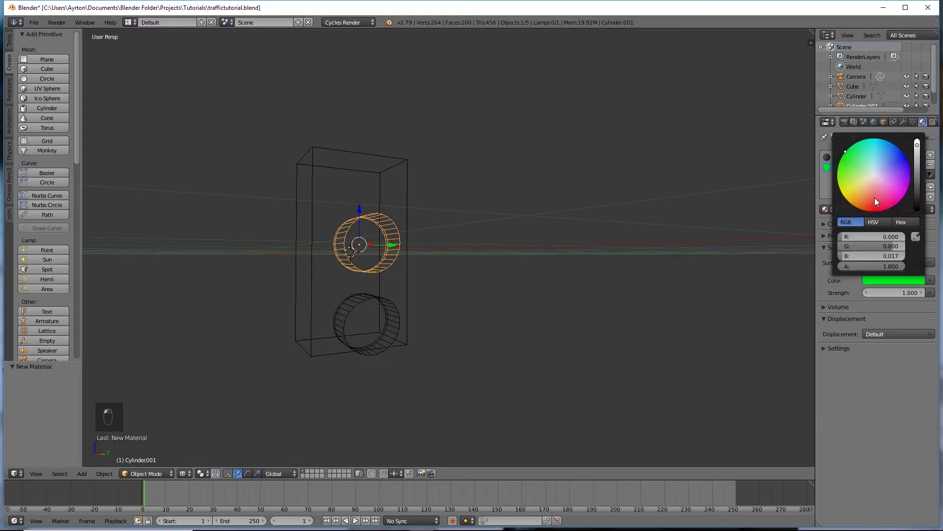
pyautogui.moveTo(875, 197); pyautogui.dragTo(843, 194)
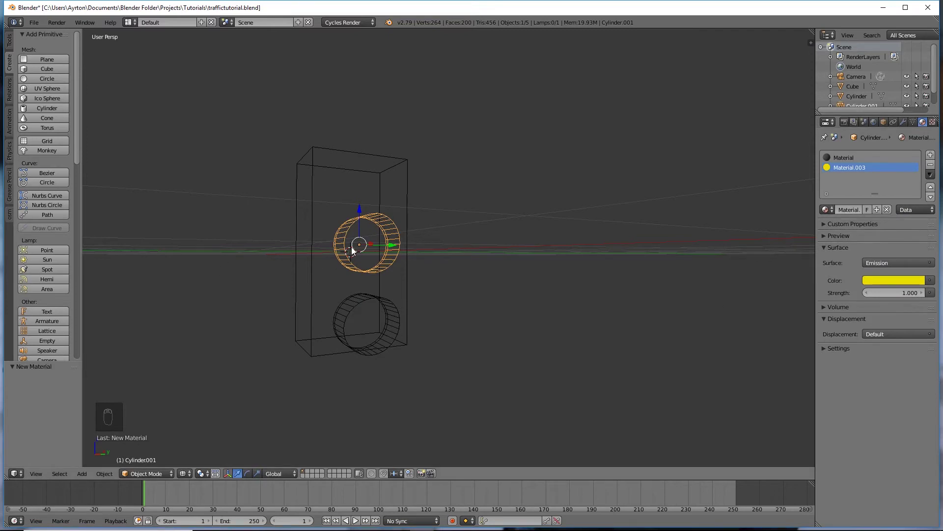
# Duplicate the yellow lamp into the top slot and give it its own red emission material.
pyautogui.hotkey('shift', 'd')
pyautogui.click(355, 188)
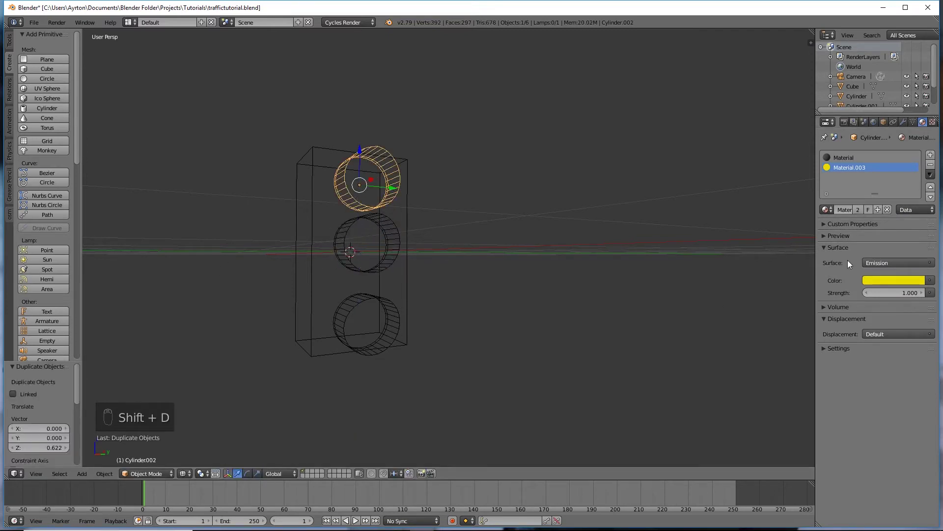
pyautogui.click(898, 279)
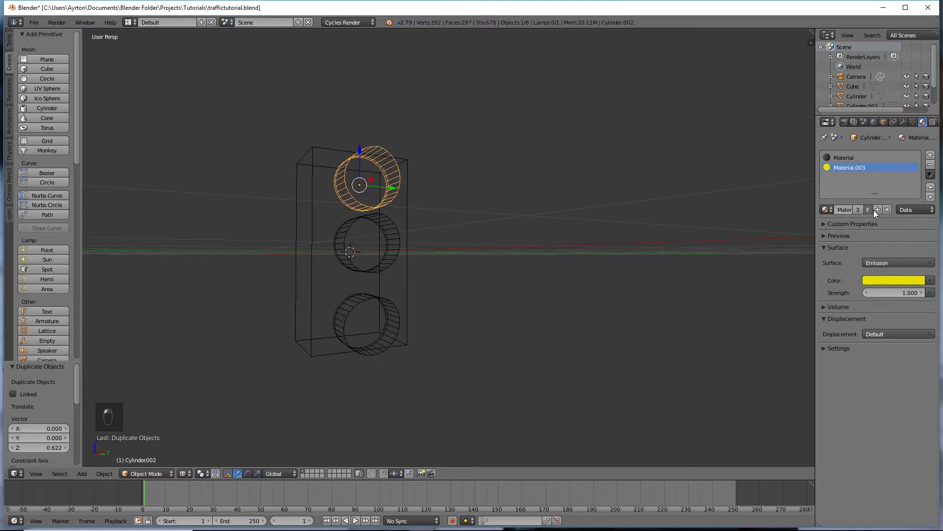
pyautogui.click(875, 211)
pyautogui.click(890, 282)
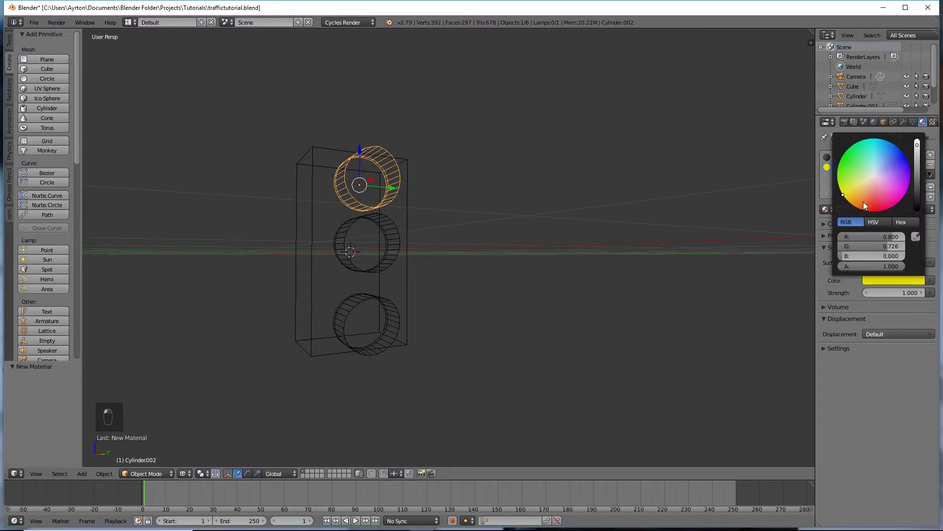
pyautogui.moveTo(866, 205); pyautogui.dragTo(877, 211)
# Lower the middle yellow lamp slightly, about 0.075 along Z.
pyautogui.moveTo(589, 231); pyautogui.dragTo(341, 228, button='middle')
pyautogui.rightClick(343, 228)
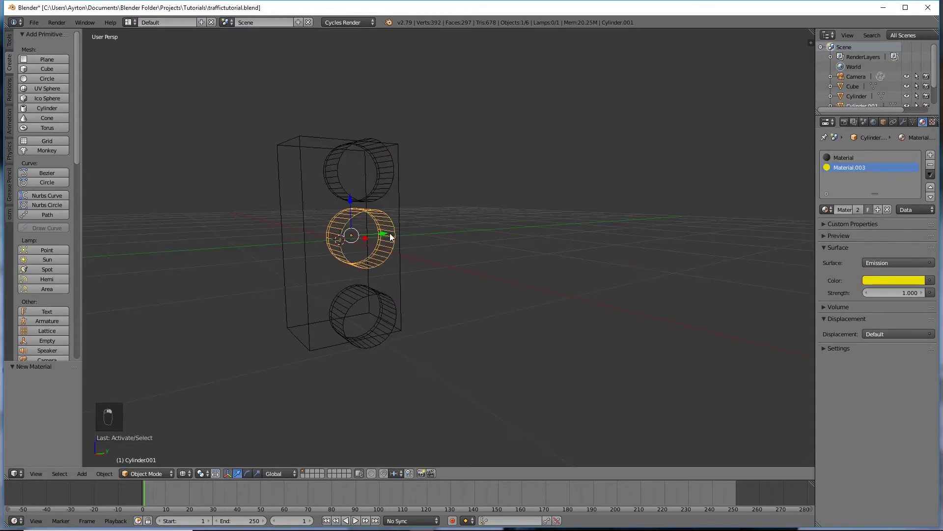
pyautogui.moveTo(348, 202); pyautogui.dragTo(351, 215)
# View the red, yellow and green lamps glowing in Cycles rendered shading from a side angle.
pyautogui.moveTo(352, 217); pyautogui.dragTo(640, 226, button='middle')
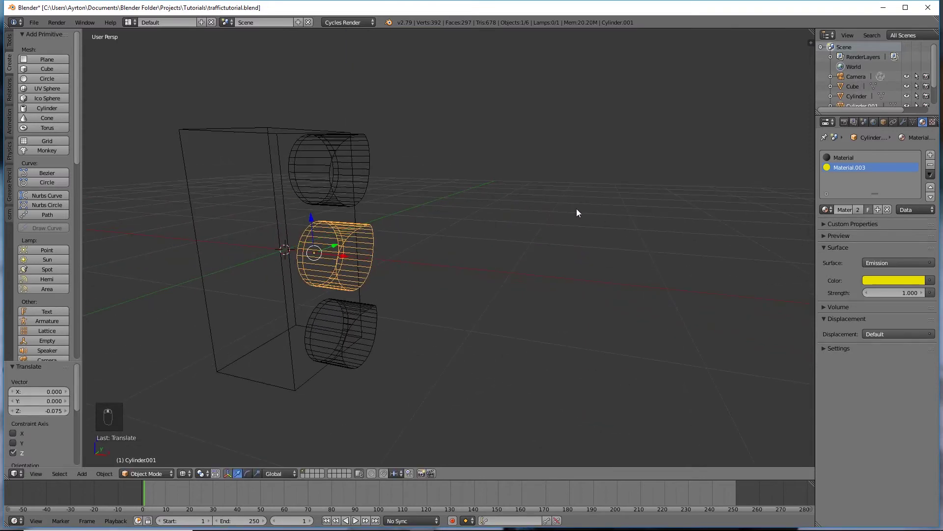
pyautogui.hotkey('shift', 'z')
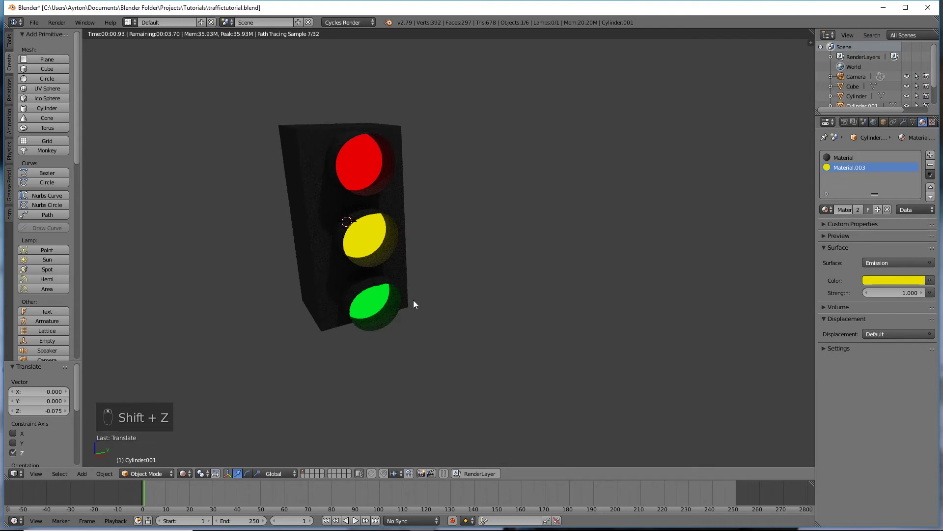
pyautogui.moveTo(414, 302); pyautogui.dragTo(452, 340, button='middle')
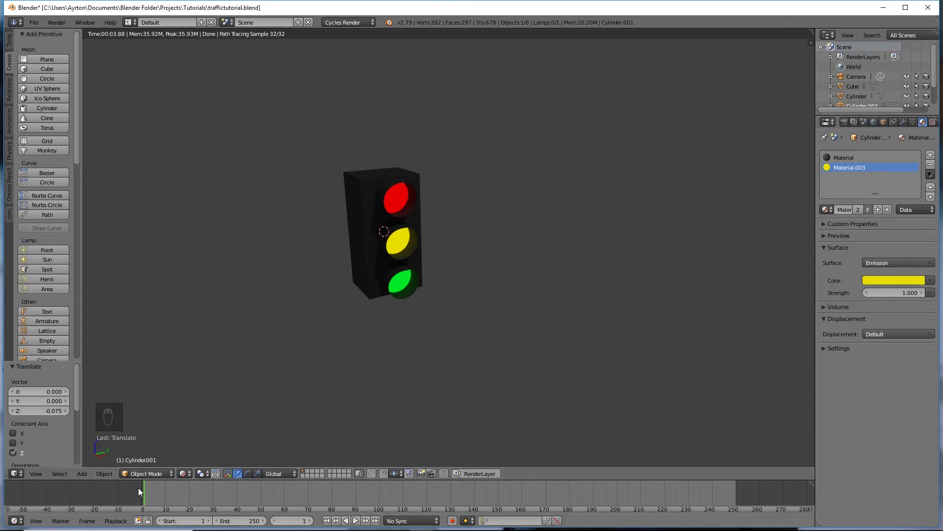
# Set the red lamp's emission strength to 0 and keyframe it at frame 1.
pyautogui.rightClick(398, 197)
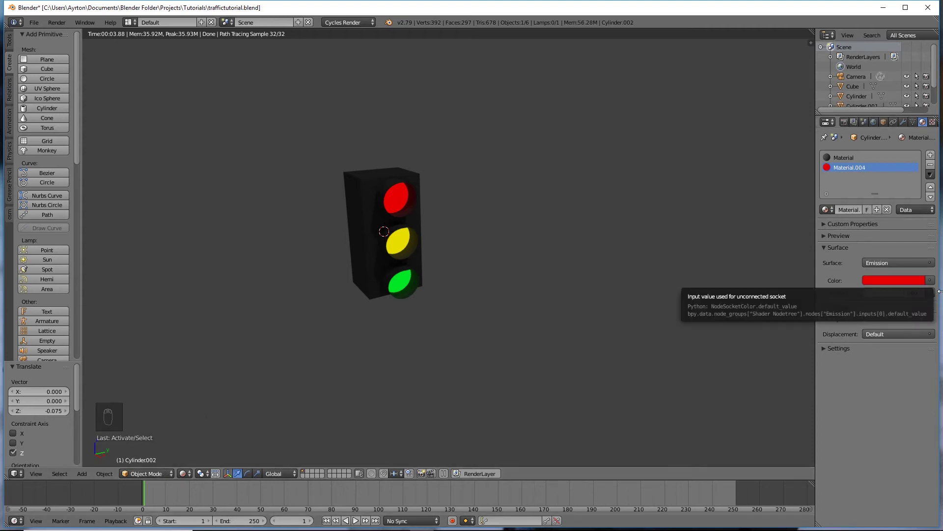
pyautogui.moveTo(900, 293); pyautogui.dragTo(836, 292)
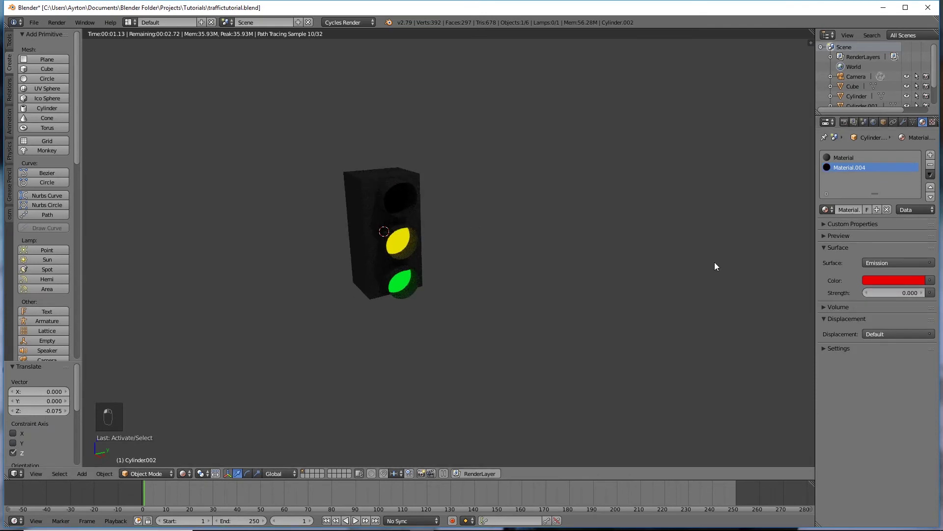
pyautogui.press('i')
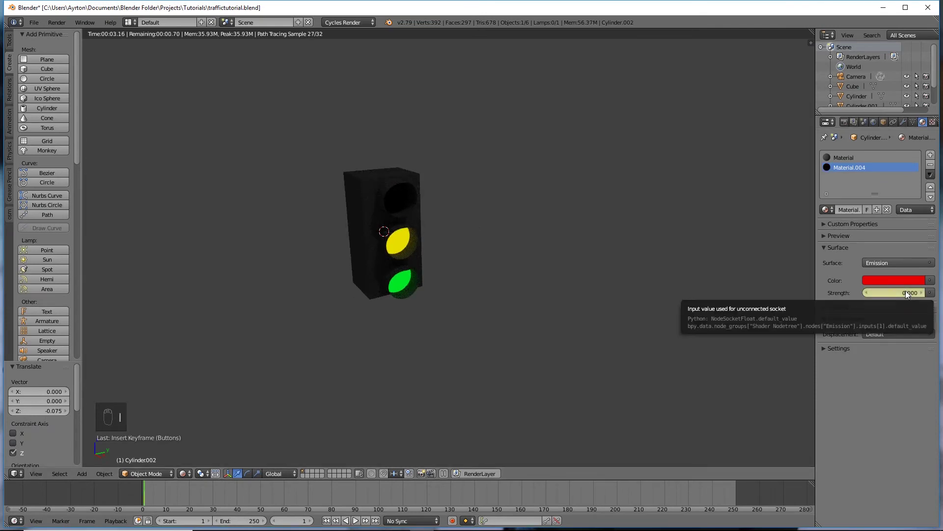
# Set the yellow lamp's emission strength to 0 and keyframe it at frame 1.
pyautogui.rightClick(399, 248)
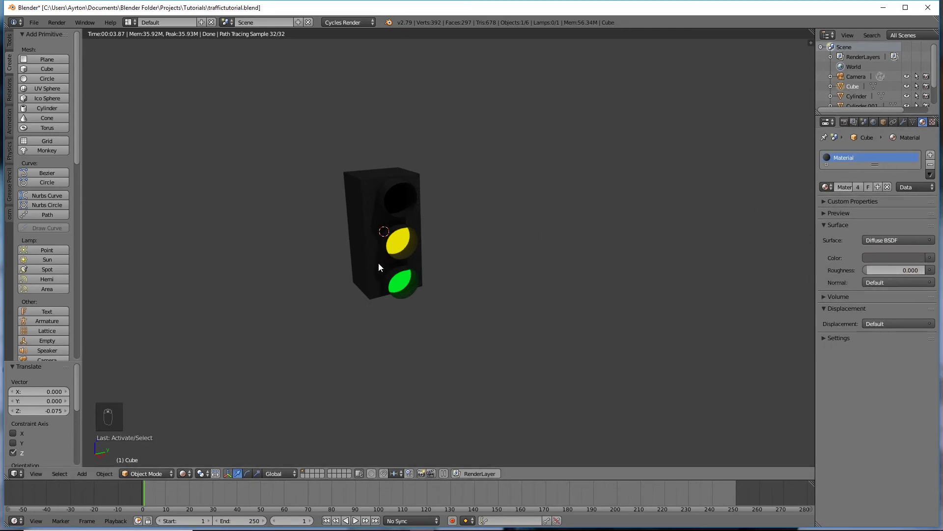
pyautogui.hotkey('shift', 'z')
pyautogui.hotkey('alt', 'shift', 'z')
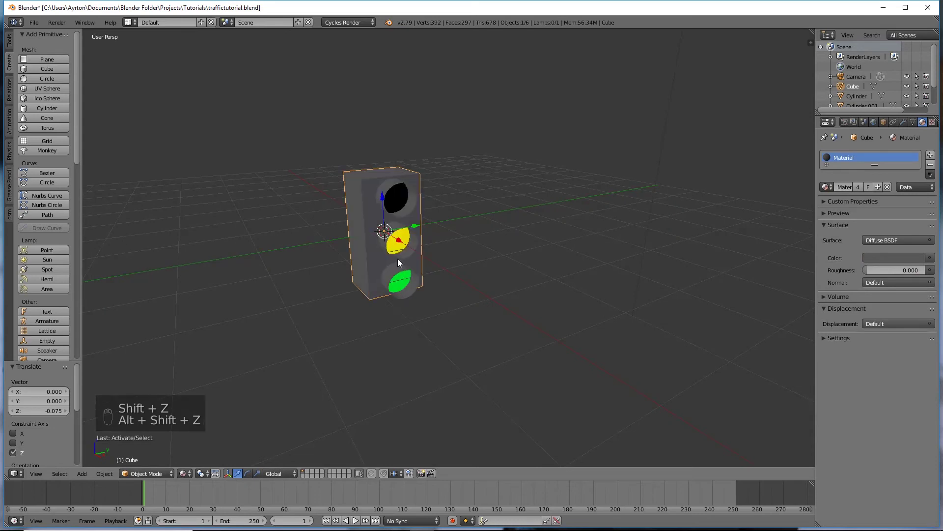
pyautogui.rightClick(399, 244)
pyautogui.moveTo(896, 292); pyautogui.dragTo(868, 292)
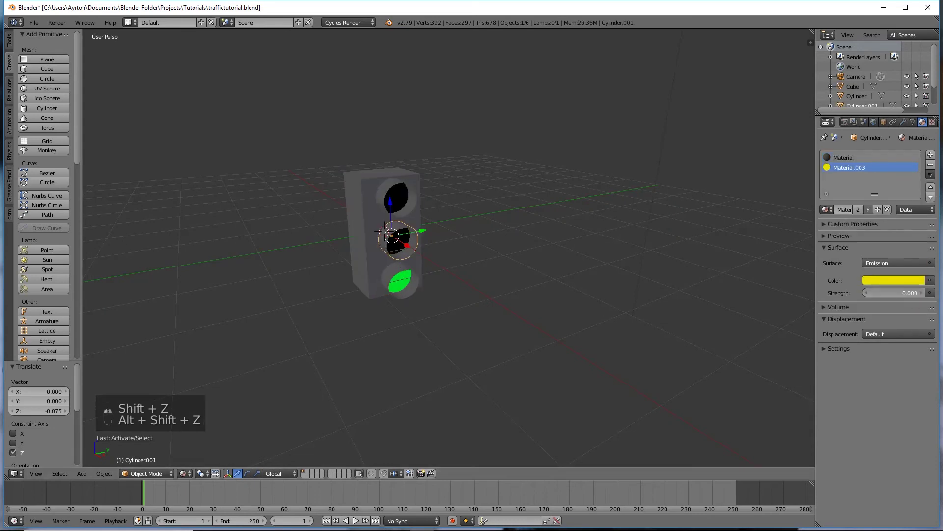
pyautogui.press('i')
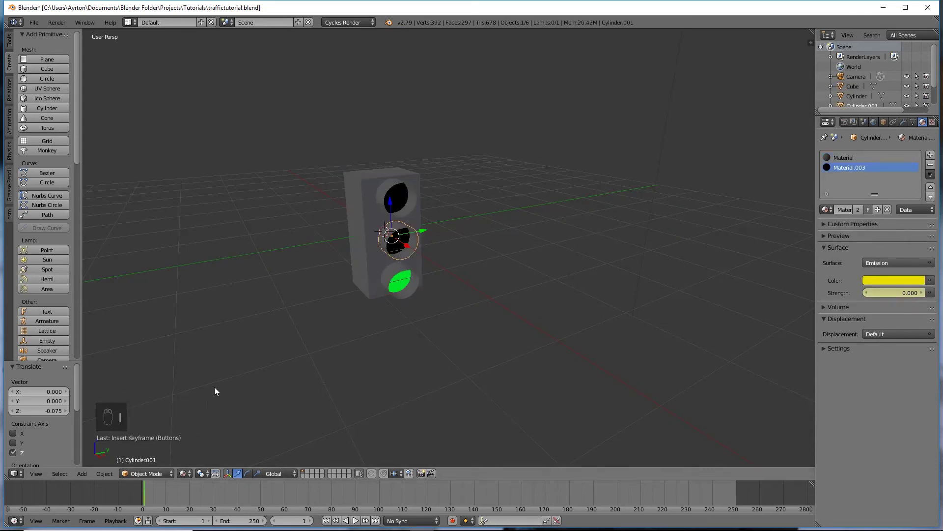
pyautogui.rightClick(392, 284)
# Keyframe green at strength 1 on frames 1 and 20, and hold yellow and red at frame 20.
pyautogui.press('i')
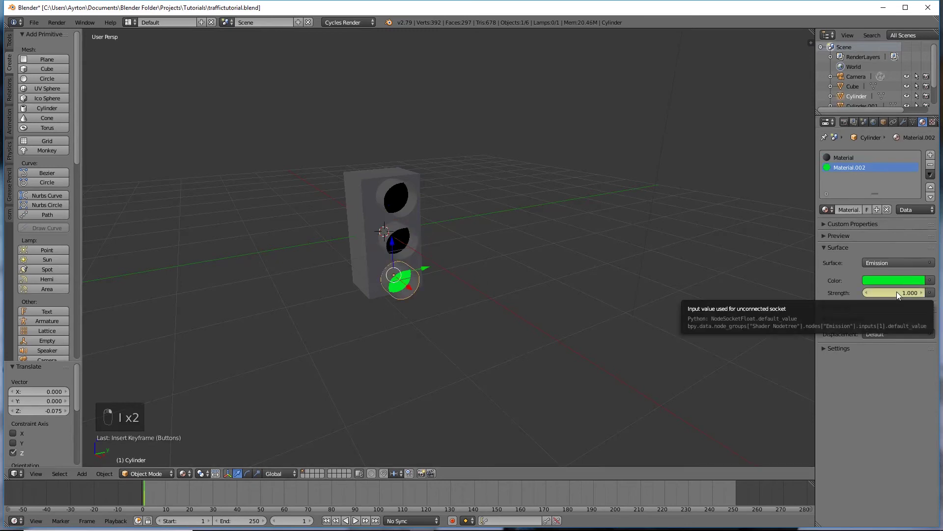
pyautogui.hotkey('alt', 'a')
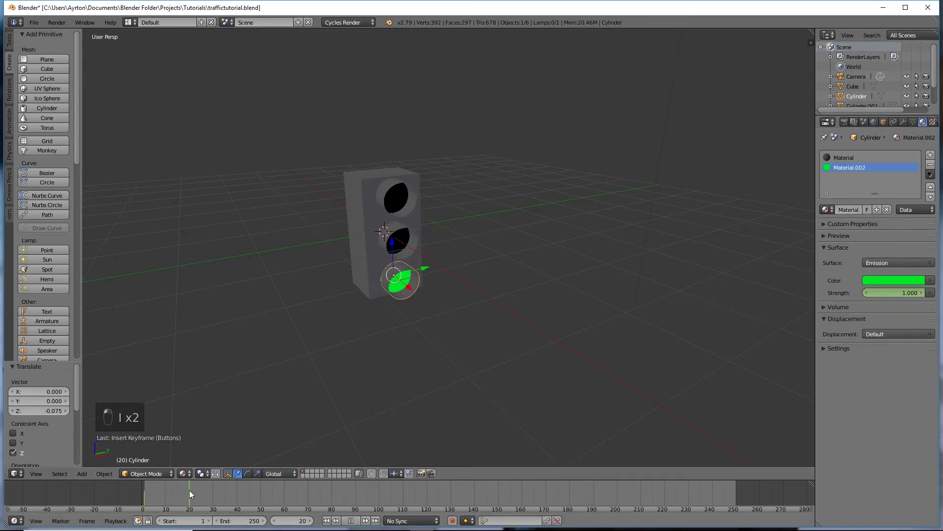
pyautogui.hotkey('alt', 'a')
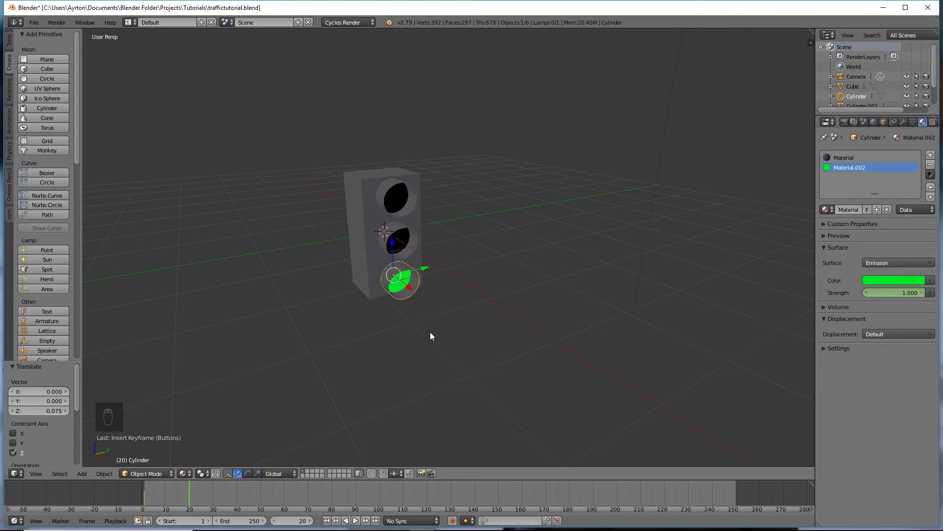
pyautogui.press('i')
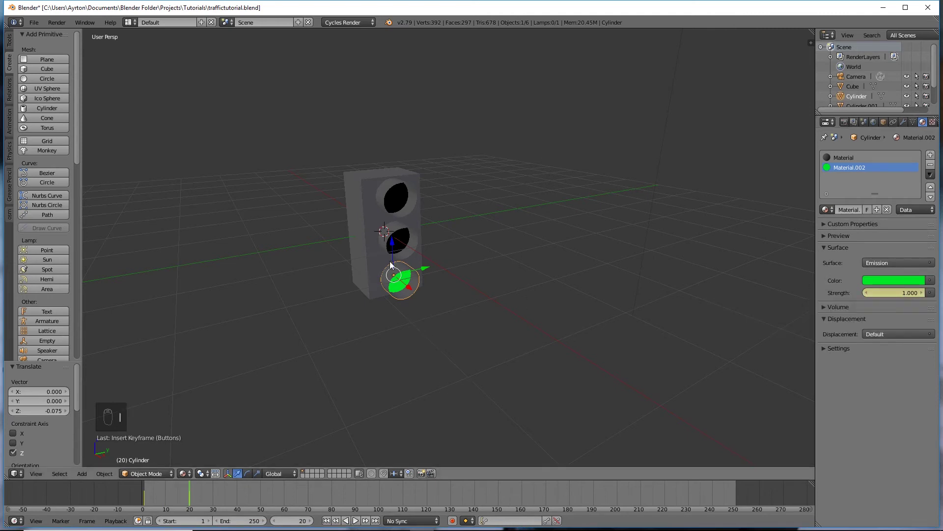
pyautogui.click(408, 240)
pyautogui.press('i')
pyautogui.click(397, 198)
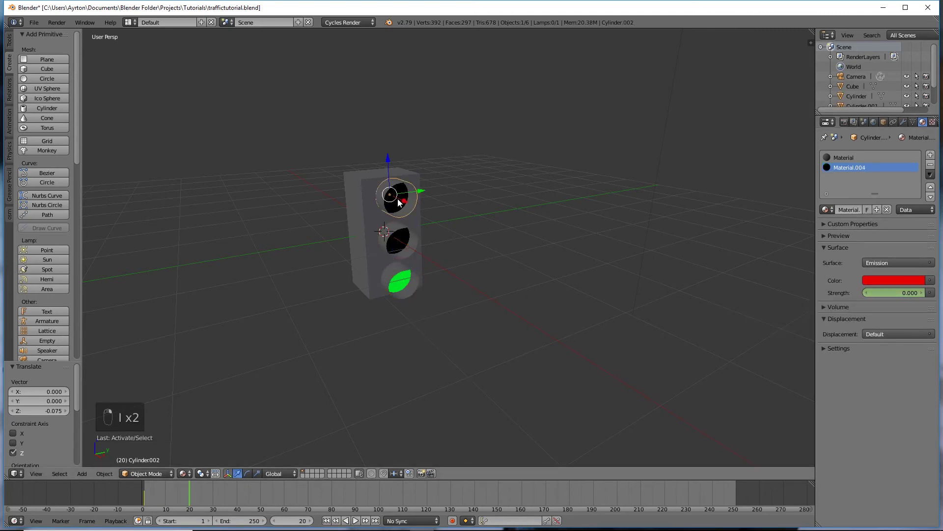
pyautogui.press('i')
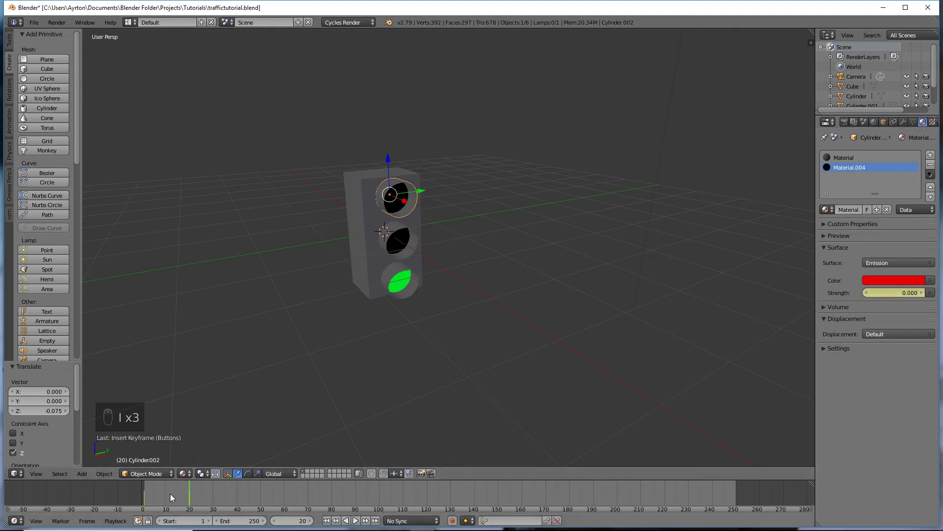
# At frame 25, set the green lamp's emission strength to 0 and keyframe it.
pyautogui.click(191, 496)
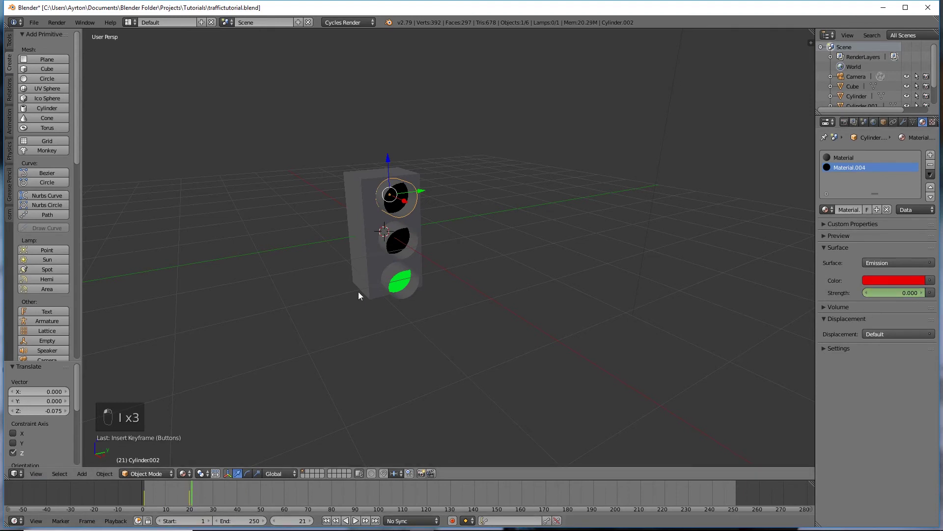
pyautogui.hotkey('alt', 'a')
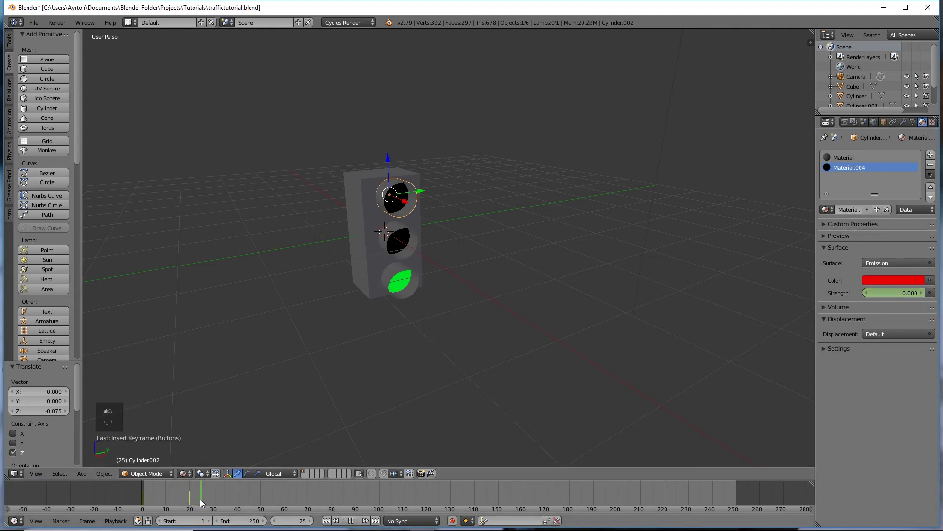
pyautogui.hotkey('alt', 'a')
pyautogui.rightClick(402, 269)
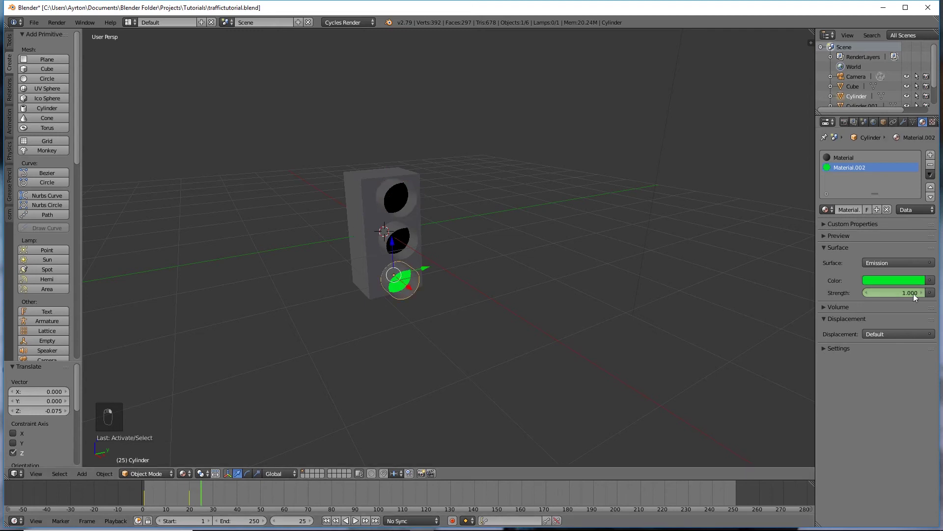
pyautogui.press('BackSpace')
pyautogui.press('i')
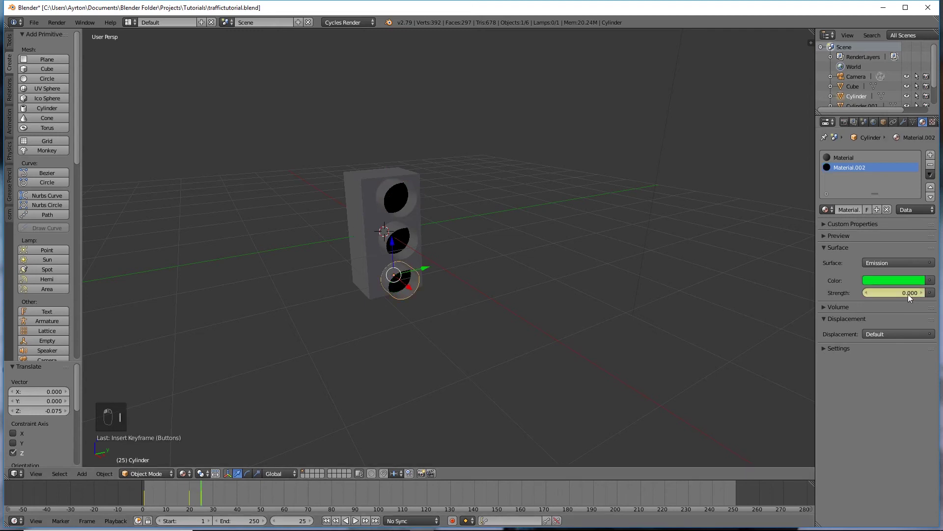
pyautogui.rightClick(396, 240)
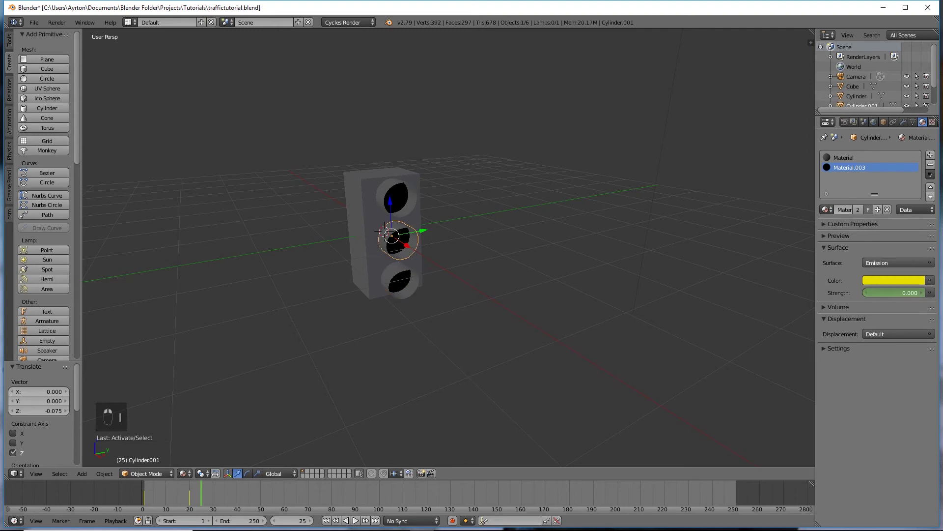
# Keyframe the yellow lamp fully on at frame 25 and hold the red lamp off at frame 45.
pyautogui.moveTo(895, 292)
pyautogui.mouseDown()
pyautogui.moveTo(909, 292)
pyautogui.moveTo(895, 294)
pyautogui.mouseUp()
pyautogui.press('i')
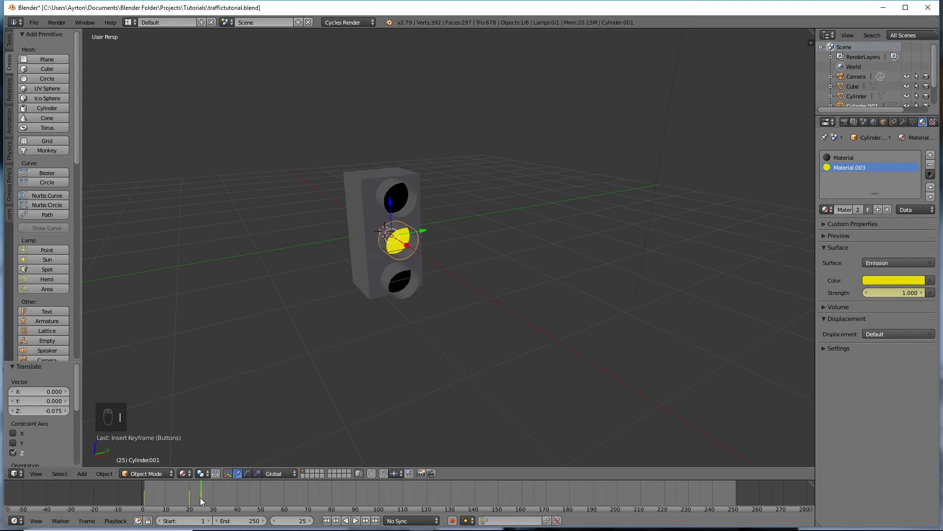
pyautogui.moveTo(200, 497); pyautogui.dragTo(248, 499)
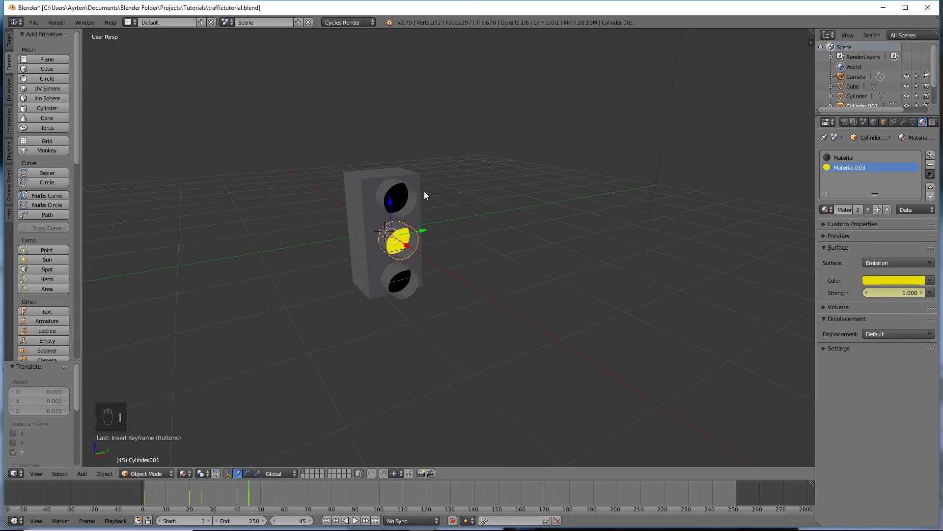
pyautogui.rightClick(401, 192)
pyautogui.press('i')
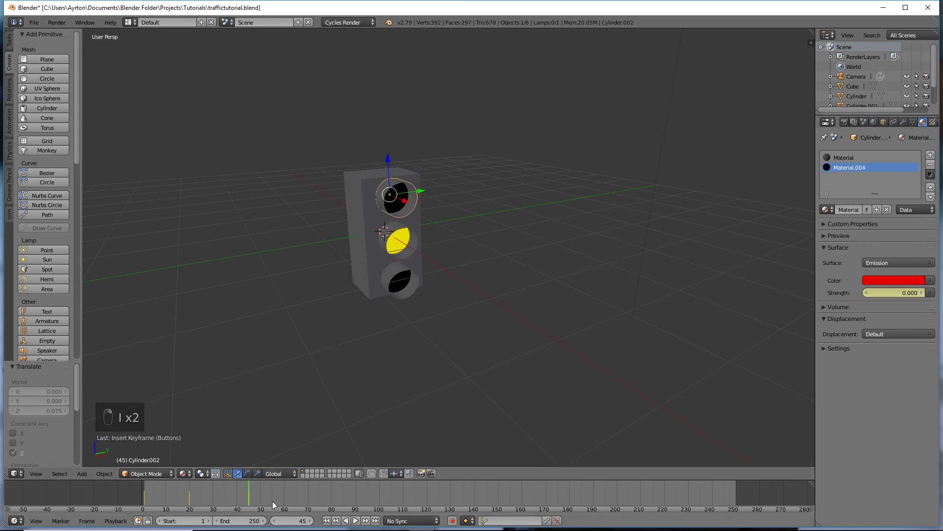
# At frame 50, keyframe yellow at strength 0 and red at 1, then return to frame 1.
pyautogui.click(260, 494)
pyautogui.rightClick(399, 240)
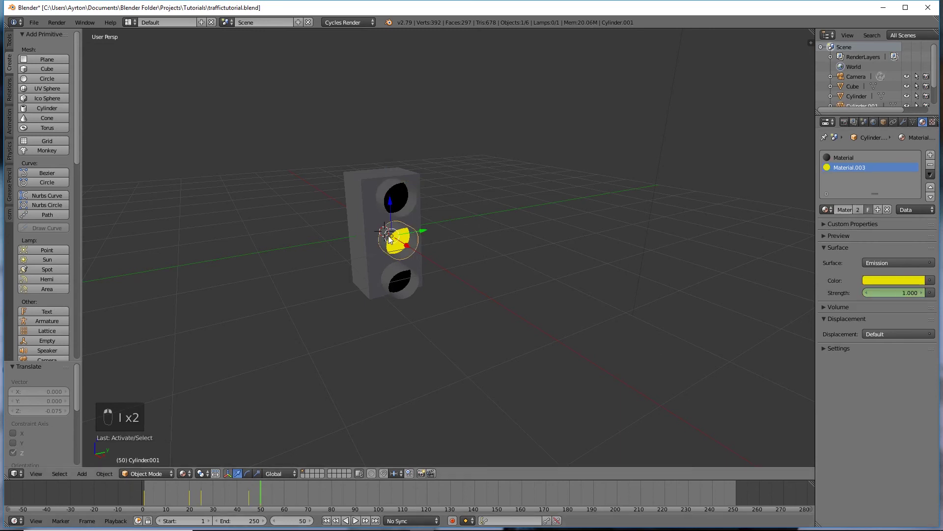
pyautogui.moveTo(904, 293); pyautogui.dragTo(870, 293)
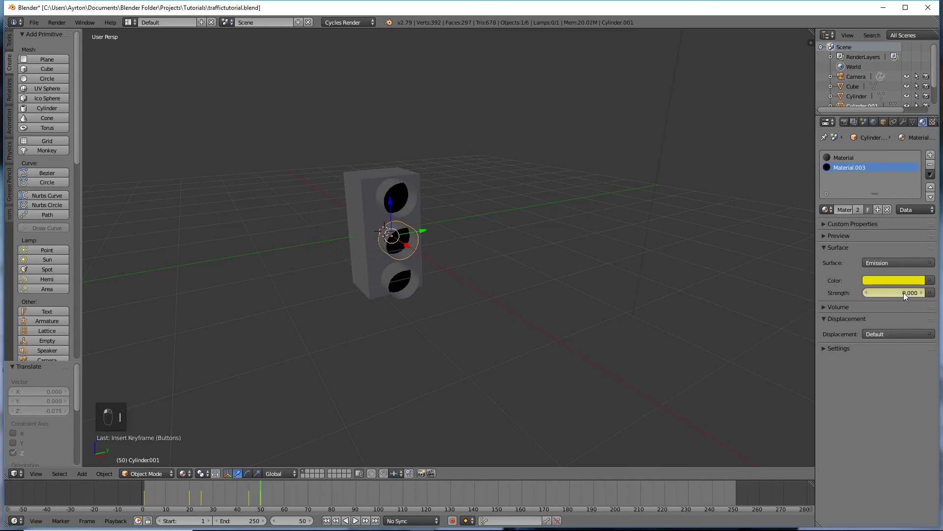
pyautogui.press('i')
pyautogui.rightClick(385, 196)
pyautogui.click(889, 291)
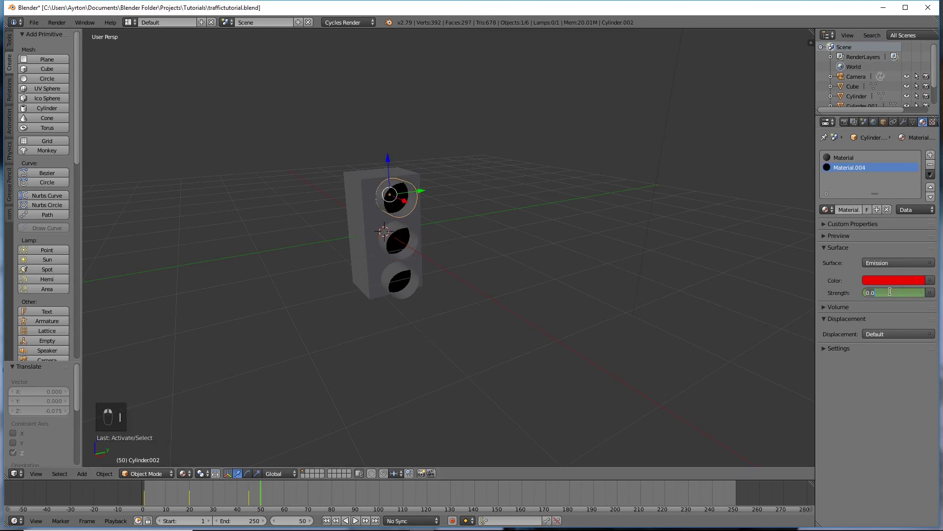
pyautogui.press('Return')
pyautogui.press('i')
pyautogui.hotkey('shift', 'Left')
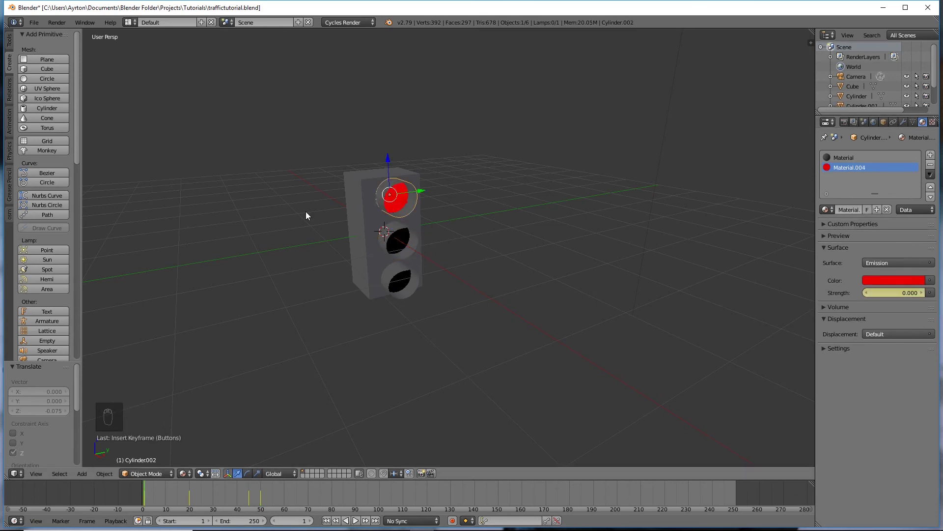
pyautogui.hotkey('alt', 'shift', 'z')
pyautogui.hotkey('alt', 'shift', 'z')
# In Cycles rendered preview, scrub and play from frame 1 until the red lamp lights, around frame 74.
pyautogui.hotkey('shift', 'z')
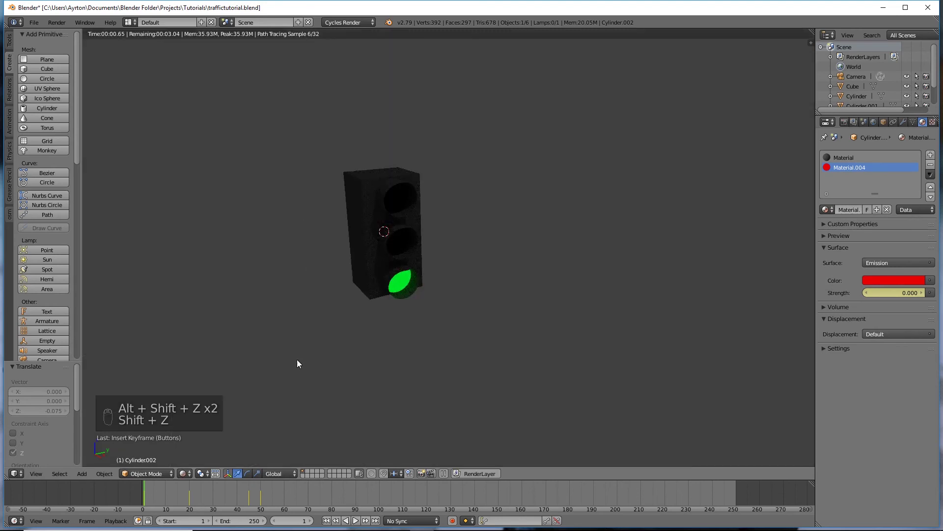
pyautogui.click(184, 496)
pyautogui.moveTo(187, 496); pyautogui.dragTo(344, 486)
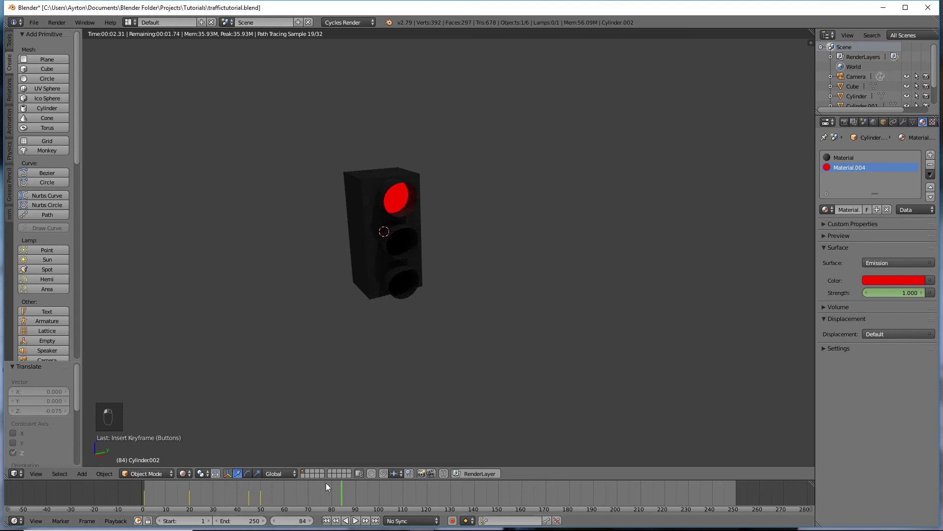
pyautogui.click(327, 521)
pyautogui.click(356, 520)
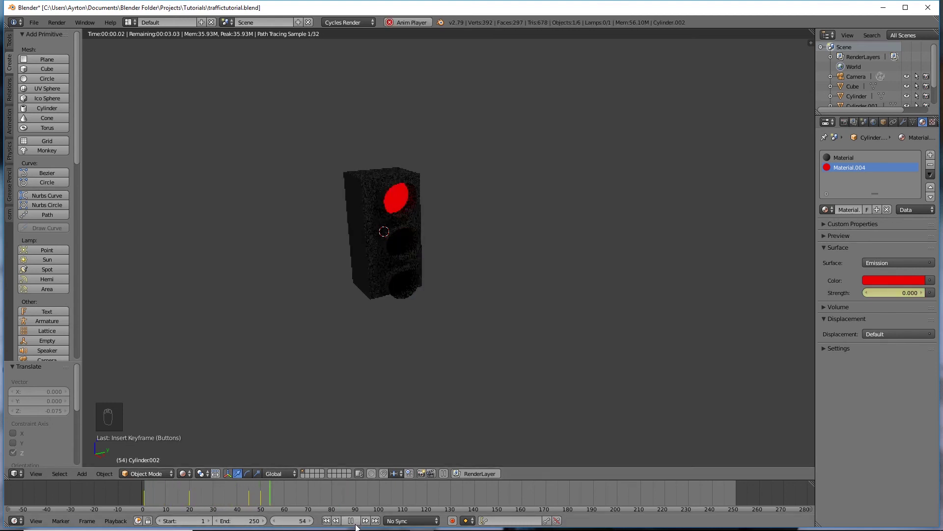
pyautogui.click(351, 521)
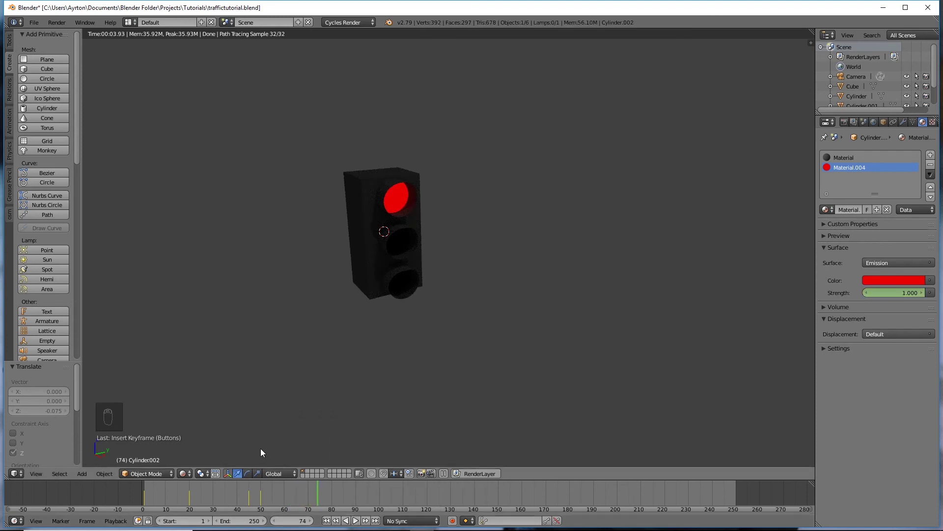
# Orbit the rendered traffic light to an upright front view and then another angle.
pyautogui.moveTo(263, 446); pyautogui.dragTo(358, 393, button='middle')
pyautogui.moveTo(361, 425); pyautogui.dragTo(366, 462, button='middle')
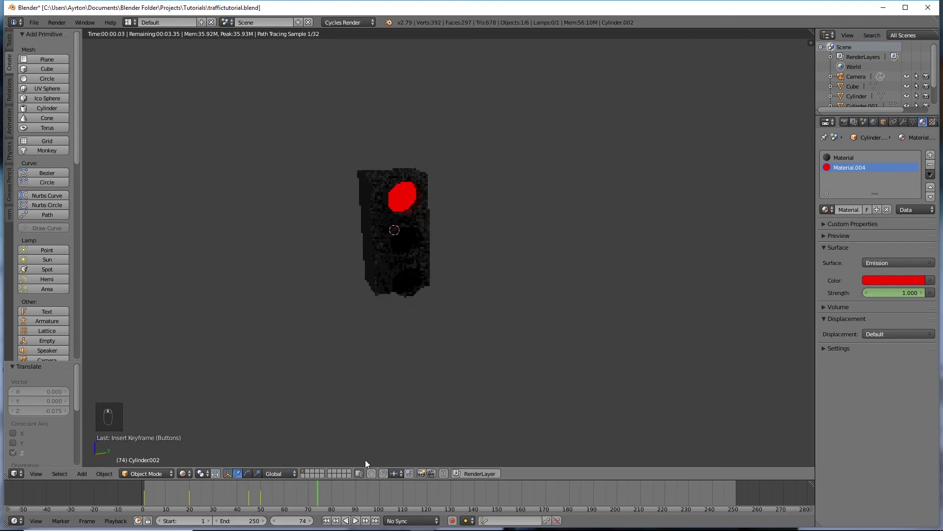
pyautogui.moveTo(452, 327); pyautogui.dragTo(475, 305, button='middle')
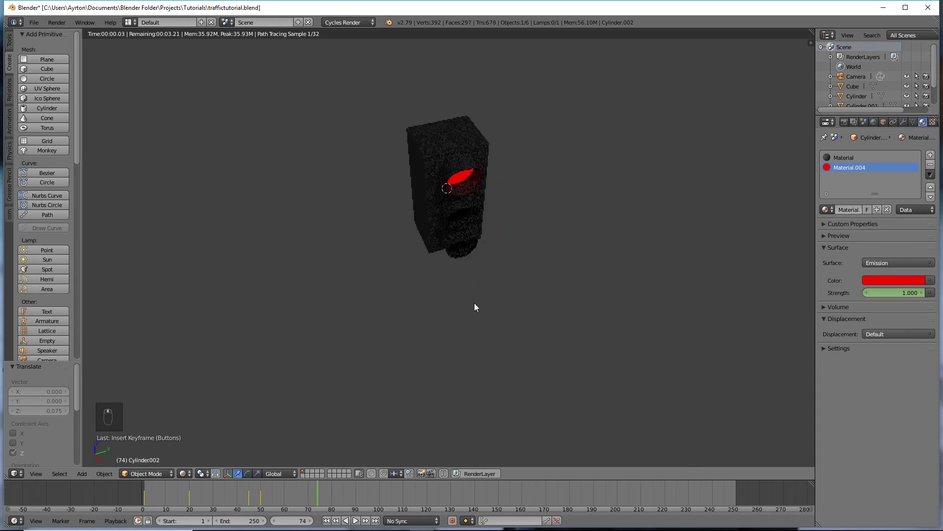